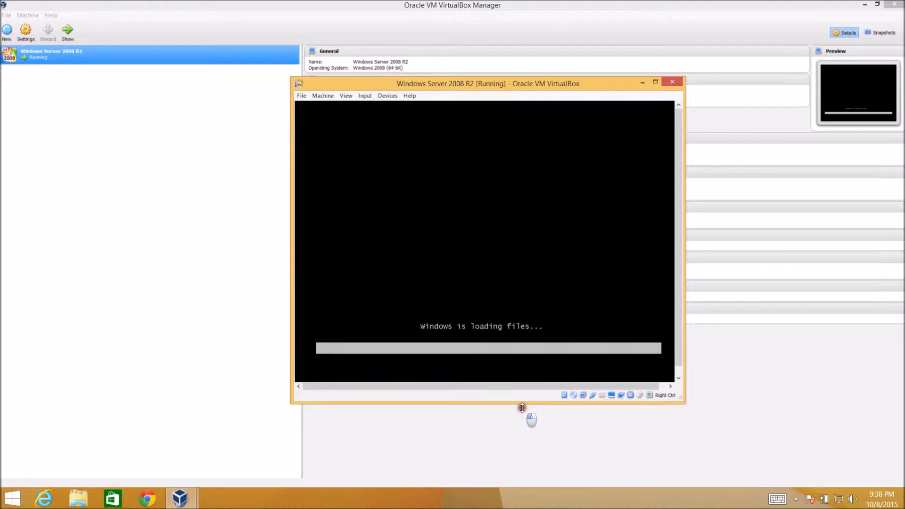
Step: Minimize the VirtualBox Manager and dismiss the mouse pointer integration notice in the virtual machine window
drag(522, 402, 522, 406)
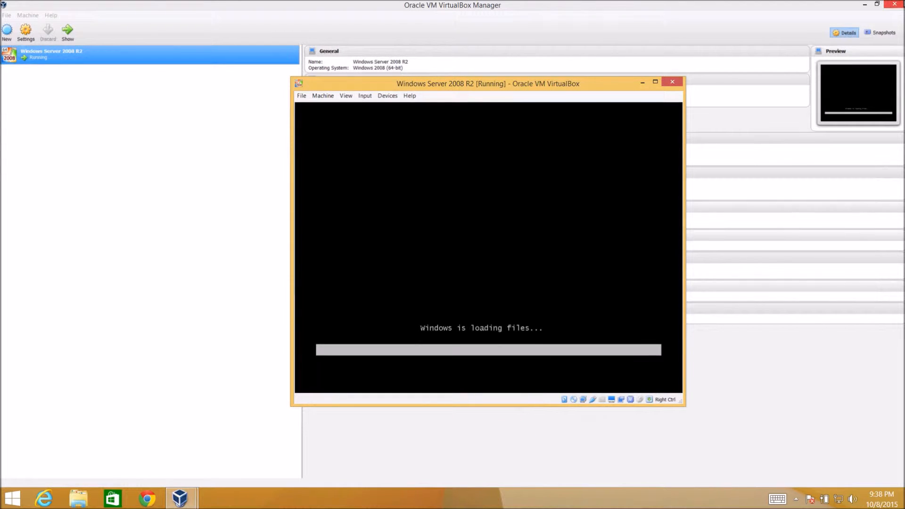
click(895, 3)
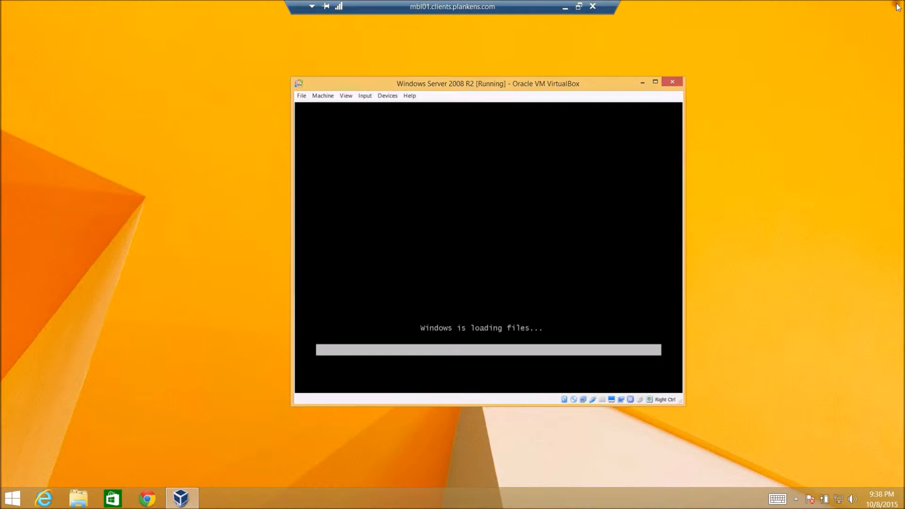
click(15, 128)
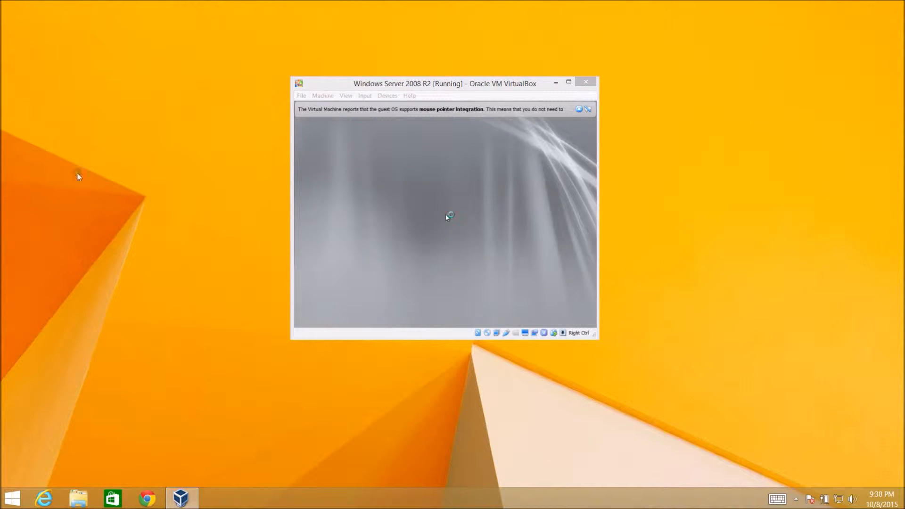
click(580, 109)
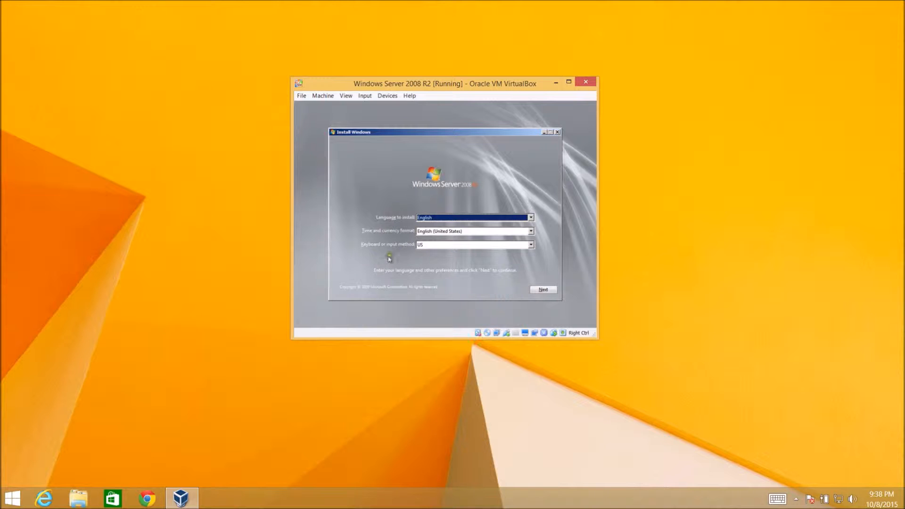
Step: Keep the US keyboard input method, continue, and start the installation with Install now
click(448, 249)
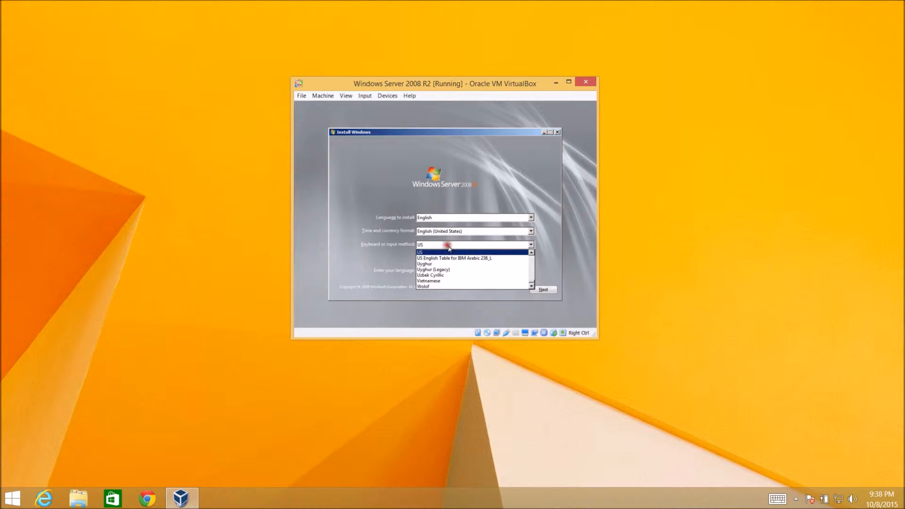
click(446, 249)
click(539, 288)
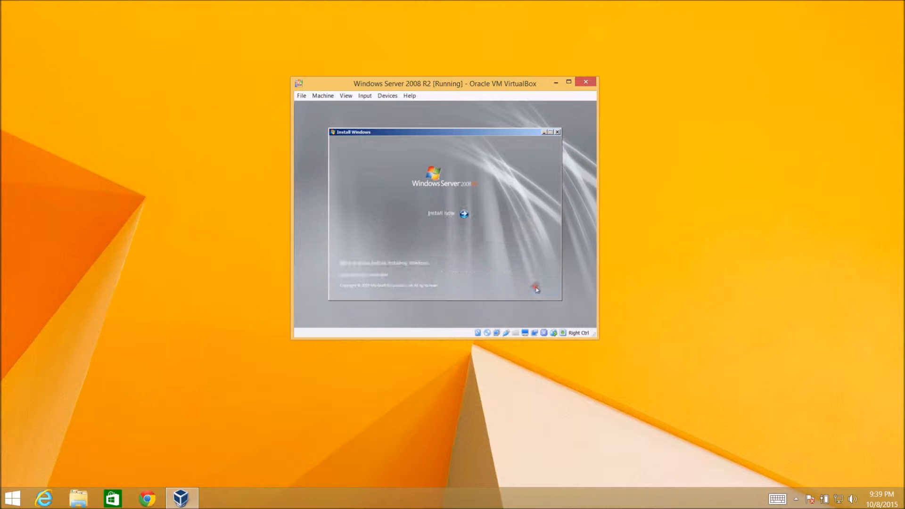
click(438, 213)
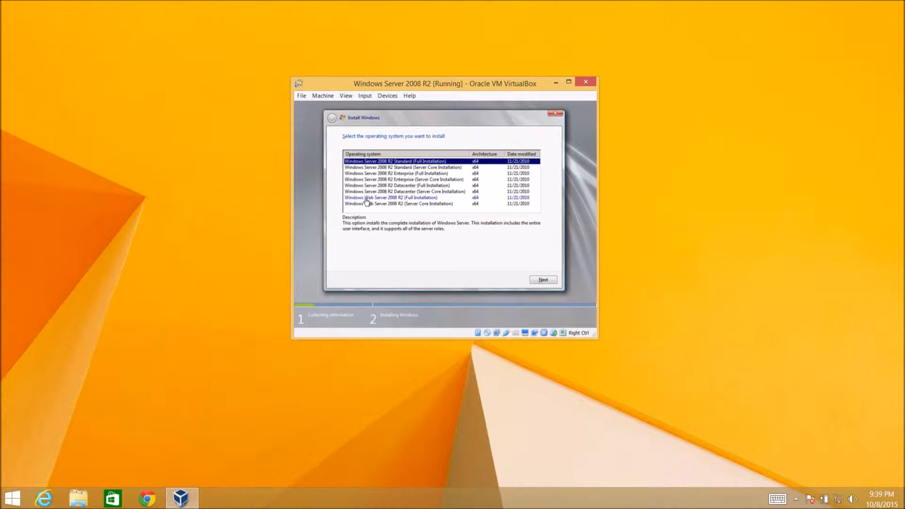
Step: Choose Windows Server 2008 R2 Enterprise (Full Installation) and accept the license terms to continue
click(369, 173)
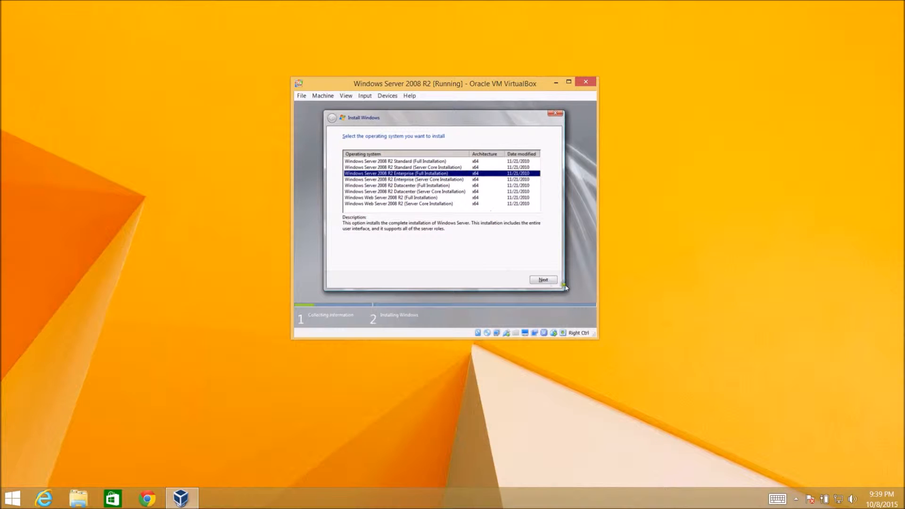
click(543, 280)
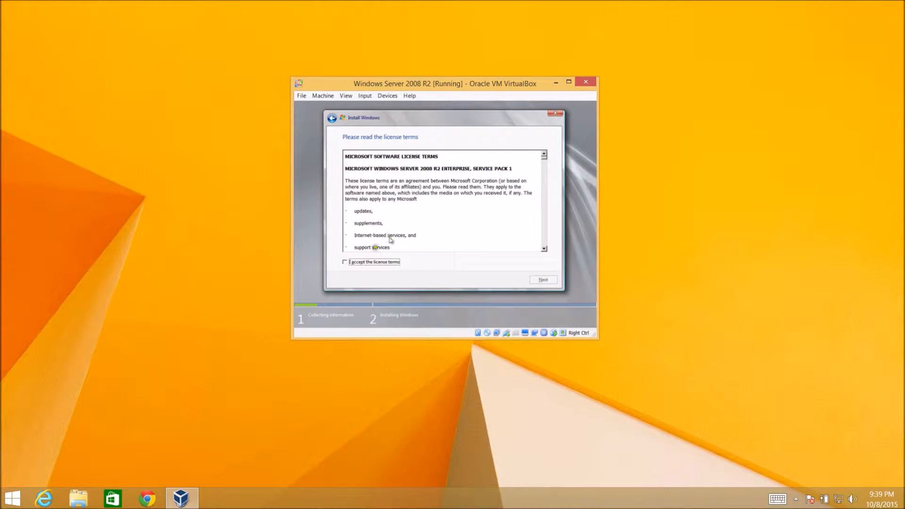
click(355, 262)
click(551, 281)
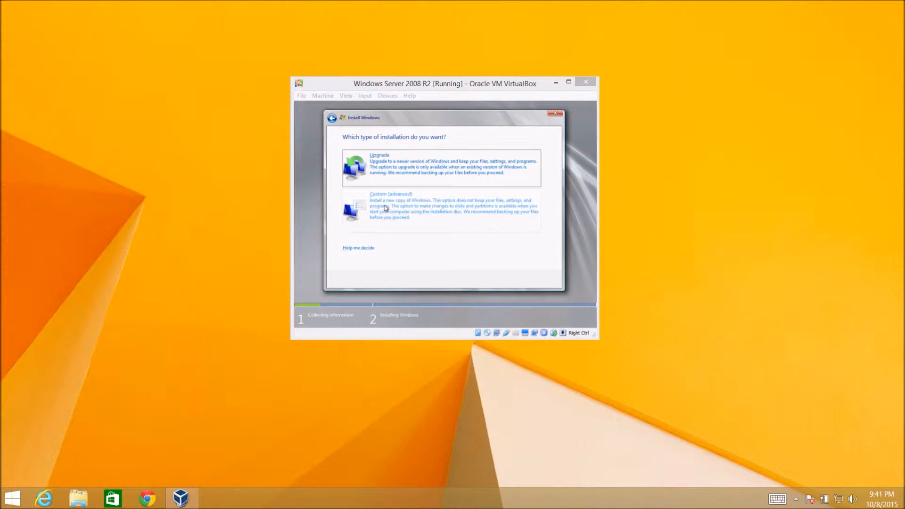
Step: Choose the Custom (advanced) installation type and open the advanced drive options
click(385, 208)
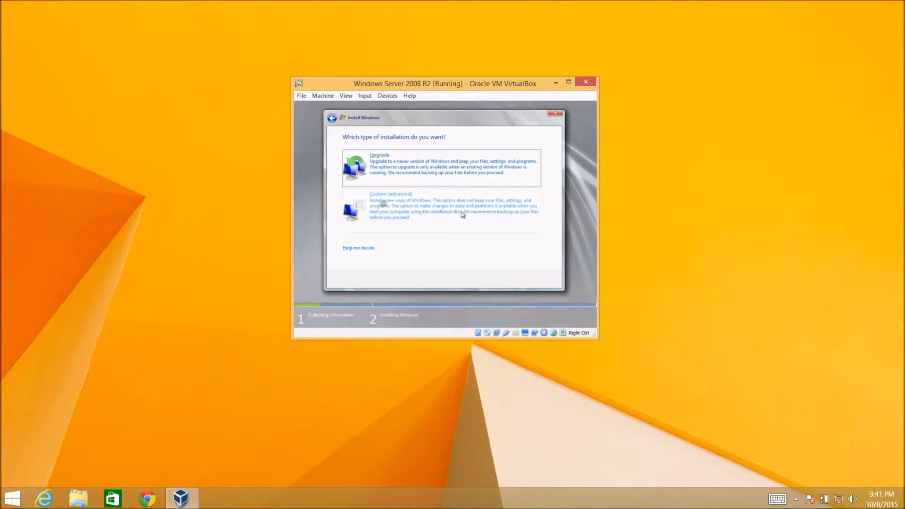
click(393, 212)
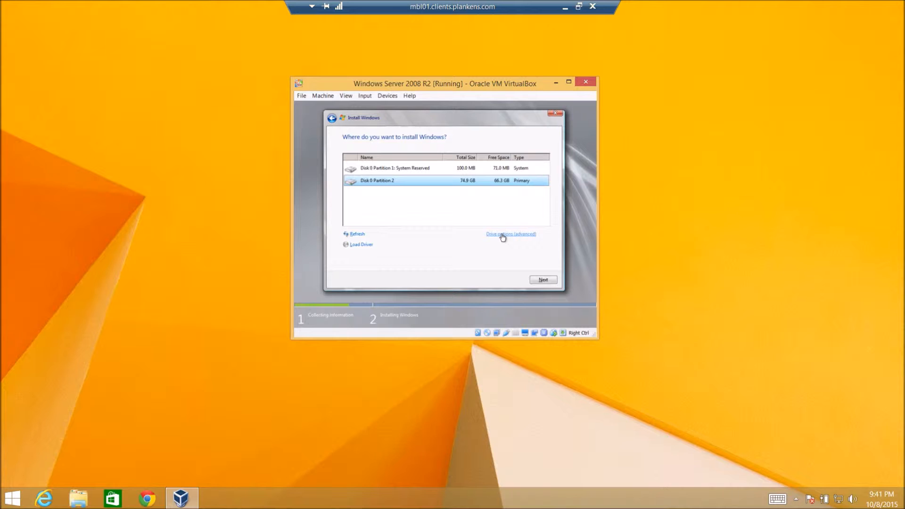
click(388, 209)
click(504, 235)
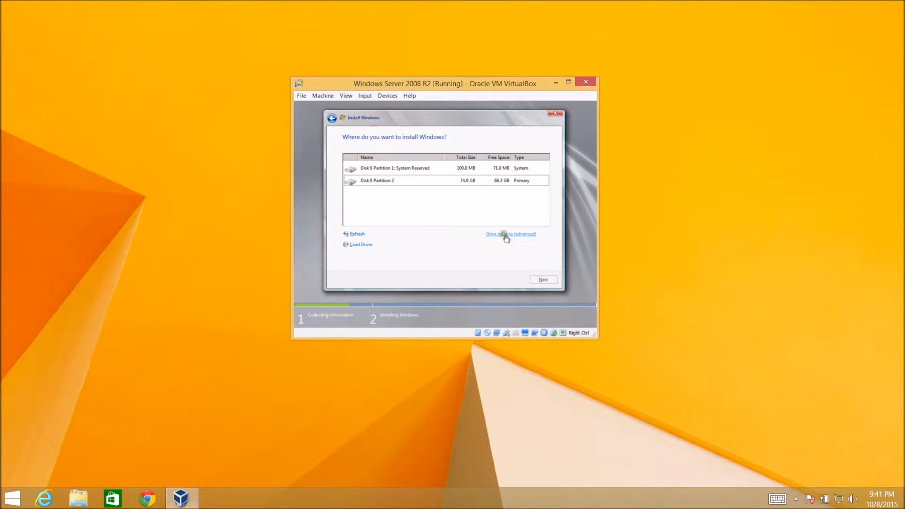
Step: Delete both existing partitions on Disk 0, confirming each deletion
click(397, 184)
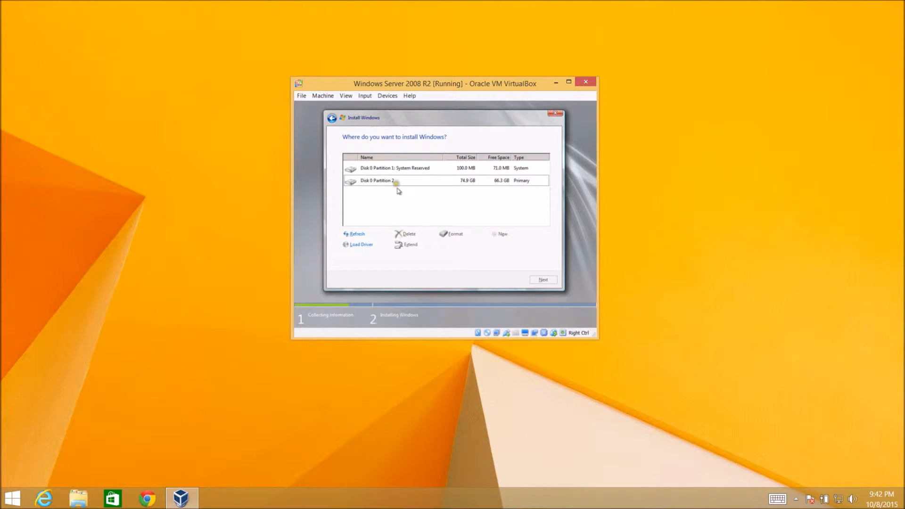
click(409, 235)
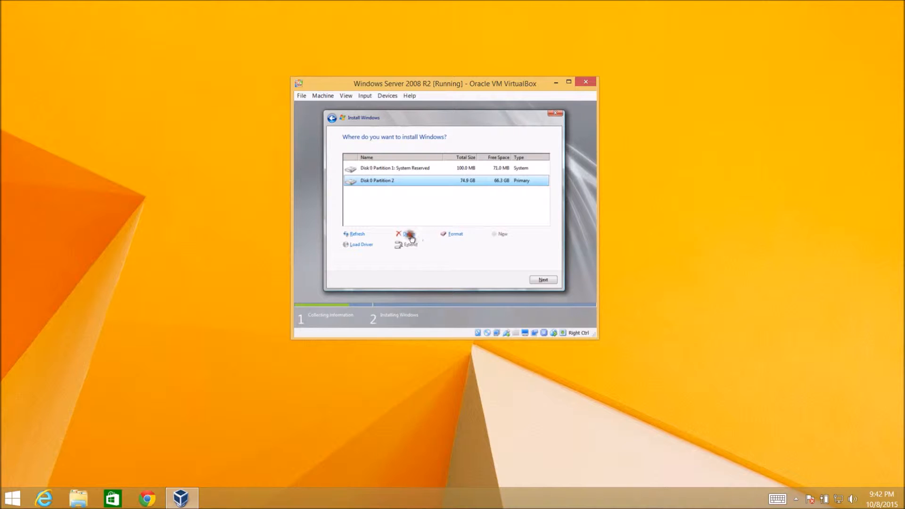
click(494, 245)
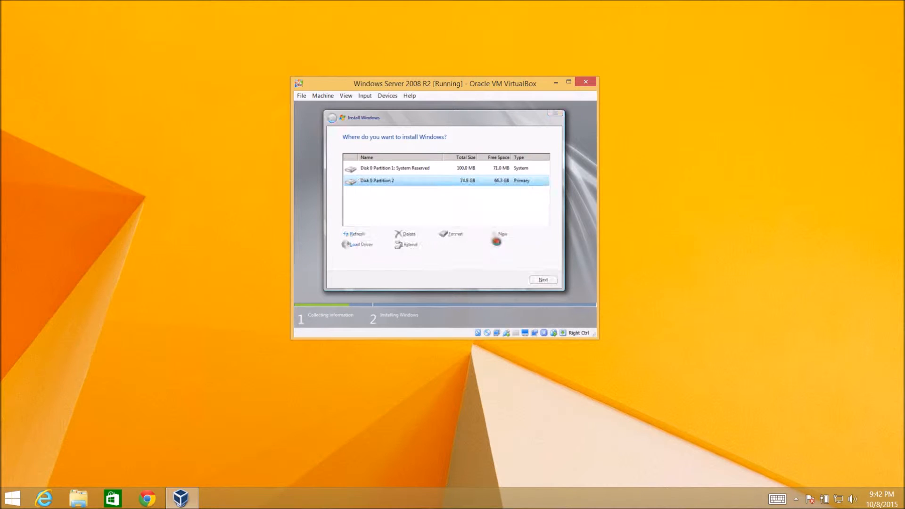
click(447, 170)
click(407, 234)
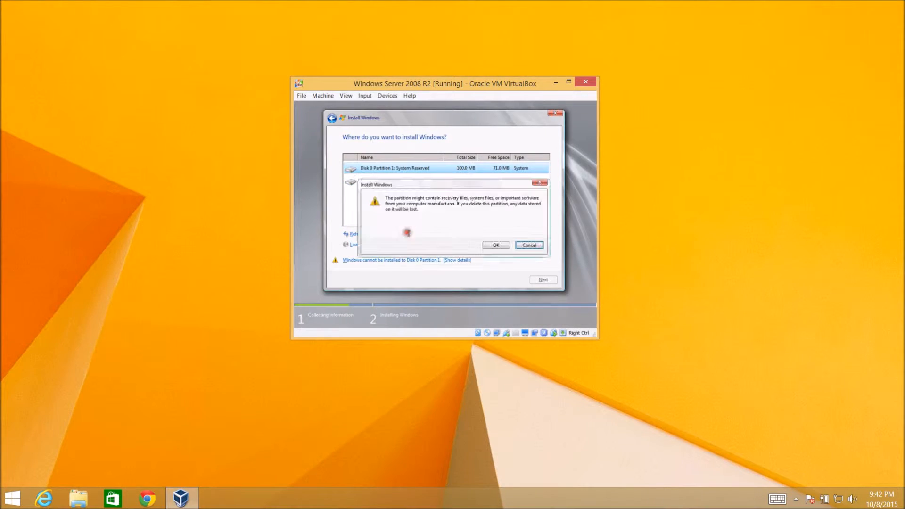
click(494, 245)
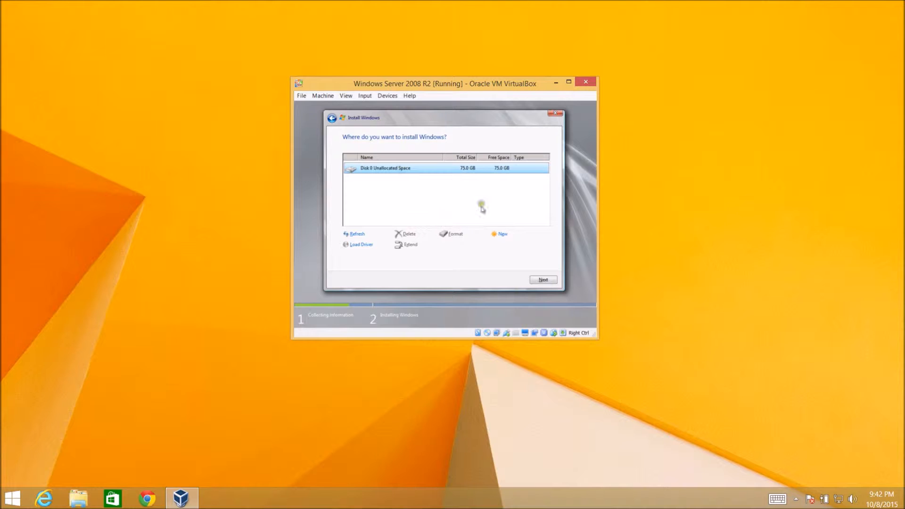
Step: Create a new partition of 76798 MB on the unallocated space and accept the system partitions notice
click(501, 233)
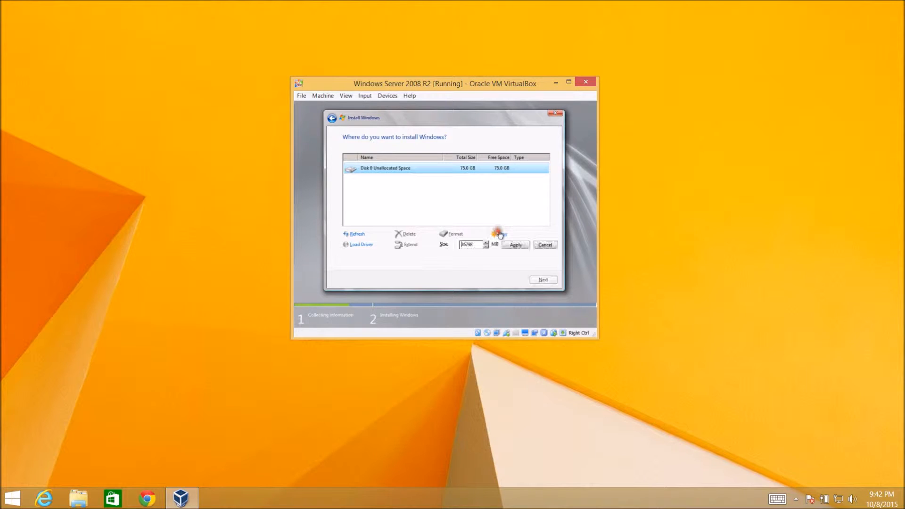
click(514, 245)
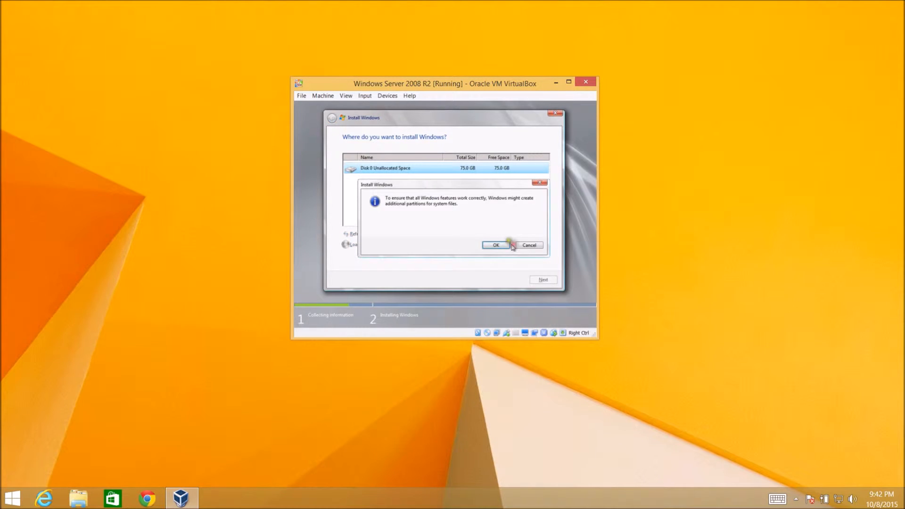
click(501, 246)
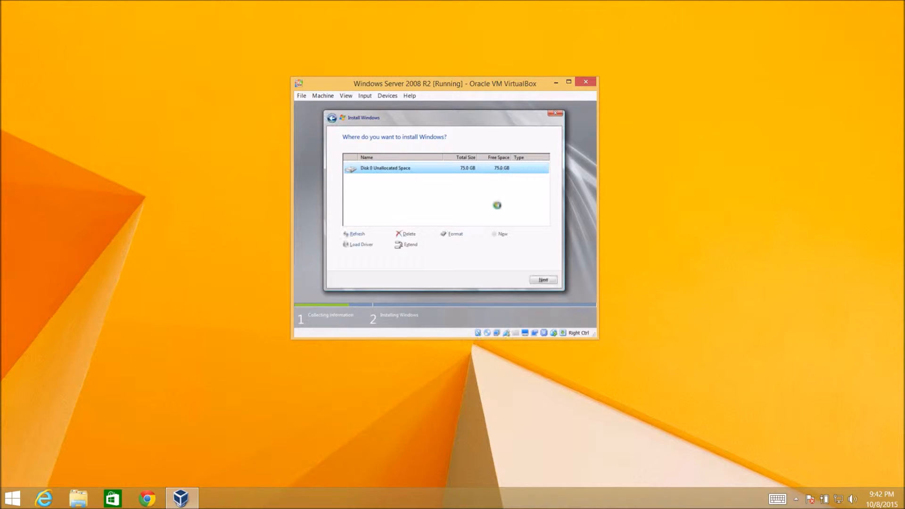
Step: Select Disk 0 Partition 2 as the installation target and continue
click(498, 169)
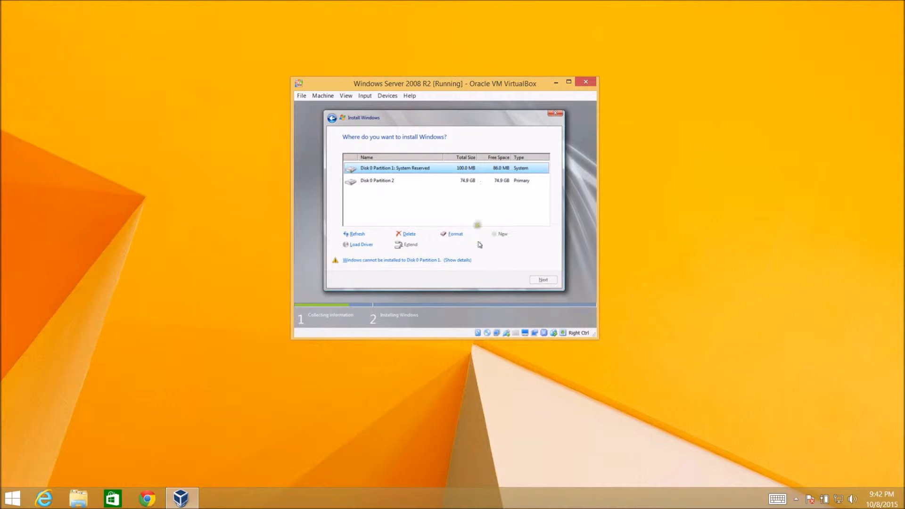
click(473, 177)
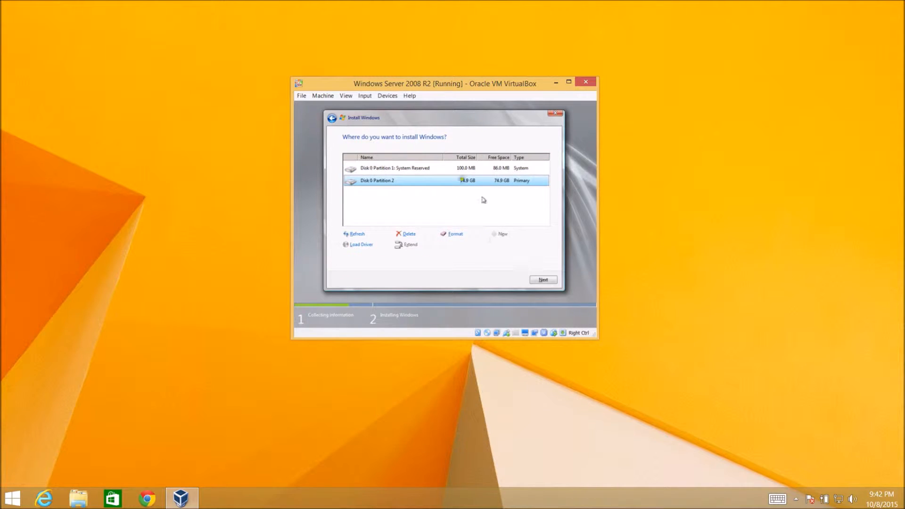
click(543, 281)
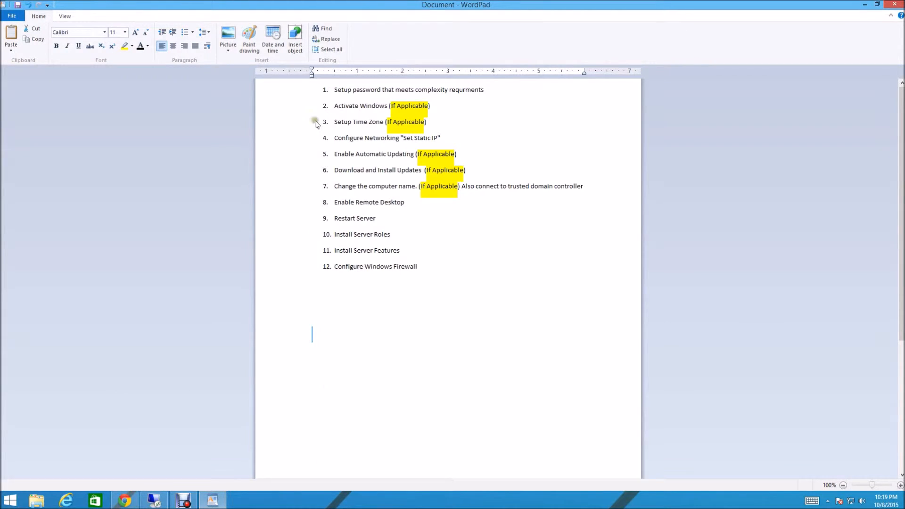
Step: Type and erase candidate server names such as WIN-SH4SH, Srv01 and DC01 in the checklist document
click(311, 93)
click(323, 89)
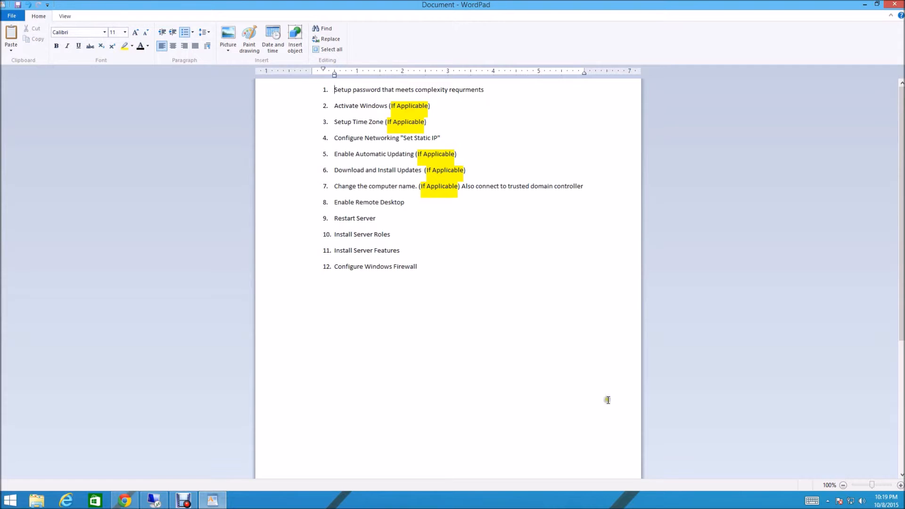
click(336, 383)
click(329, 171)
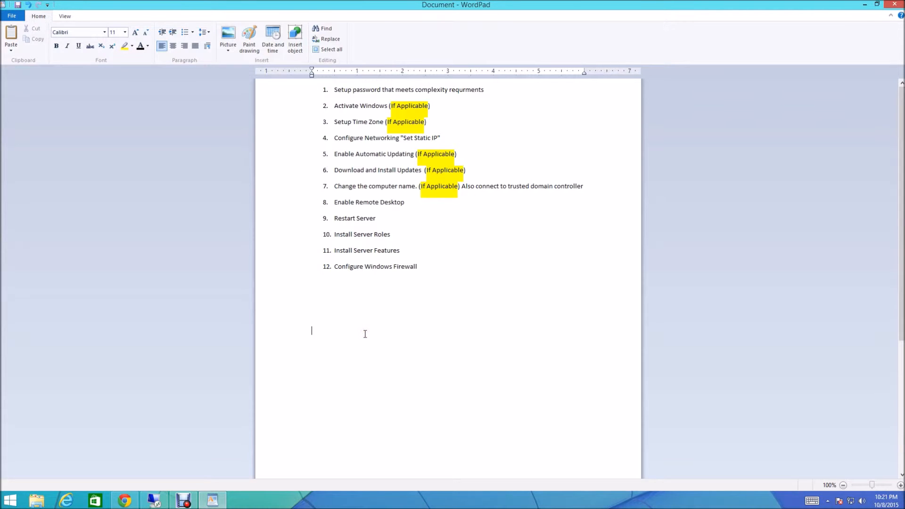
text(WIN-SH4SH)
key(BackSpace)
key(BackSpace)
text(BFDSKS83)
key(BackSpace)
key(BackSpace)
key(BackSpace)
key(BackSpace)
key(BackSpace)
key(BackSpace)
key(BackSpace)
key(BackSpace)
key(BackSpace)
key(BackSpace)
key(BackSpace)
key(BackSpace)
key(BackSpace)
key(BackSpace)
key(BackSpace)
text(Srv01)
key(BackSpace)
key(BackSpace)
key(BackSpace)
key(BackSpace)
key(BackSpace)
text(DC01Srv01)
key(BackSpace)
key(BackSpace)
key(BackSpace)
key(BackSpace)
key(BackSpace)
key(BackSpace)
key(BackSpace)
text(Srv01)
key(BackSpace)
key(BackSpace)
key(BackSpace)
key(BackSpace)
key(BackSpace)
key(BackSpace)
key(BackSpace)
Step: Open a Remote Desktop connection to 192.168.1.127 and sign in with the account password
right_click(154, 500)
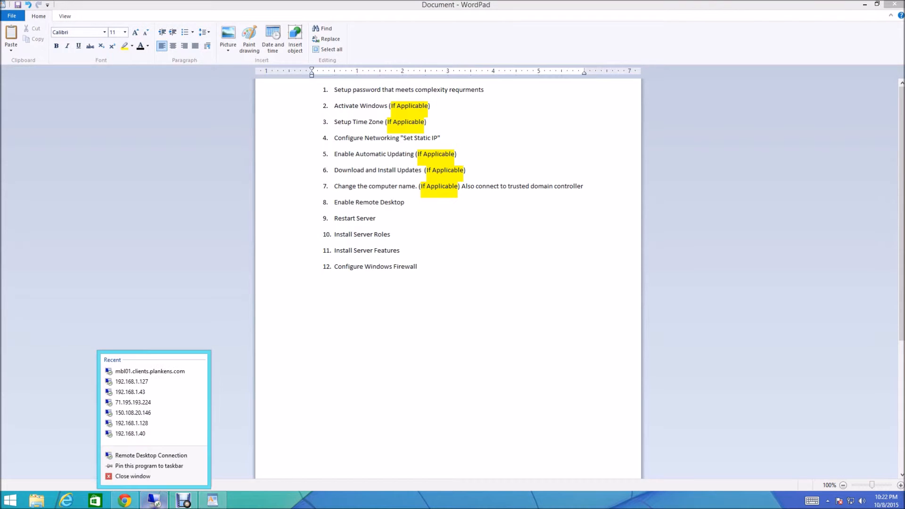
click(130, 379)
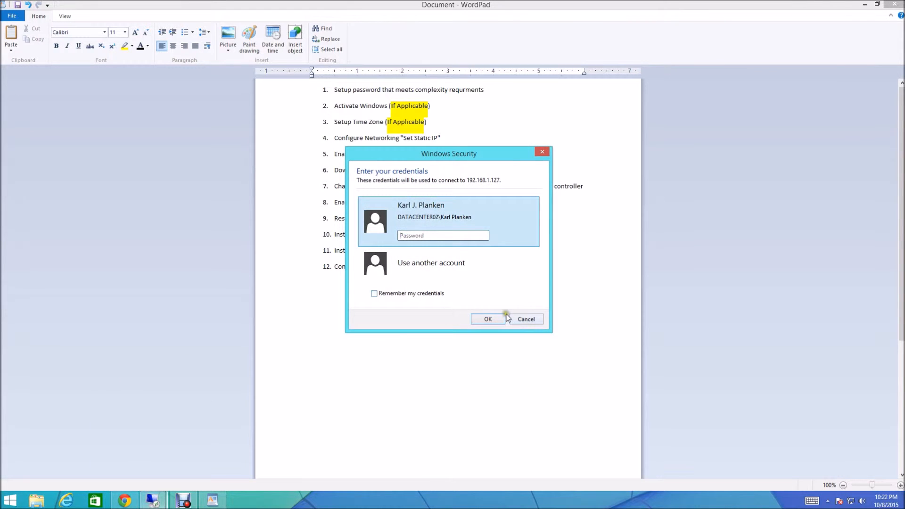
text(•••••••••)
key(Return)
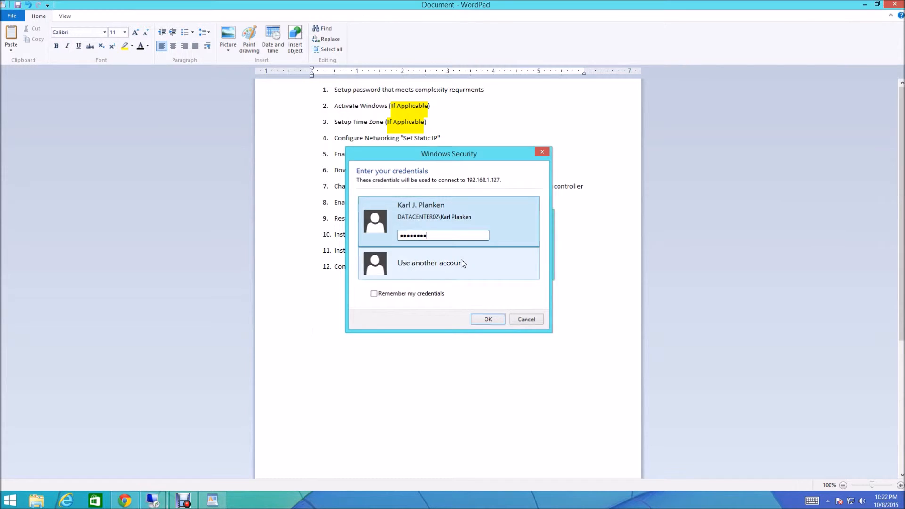
key(Left)
key(Return)
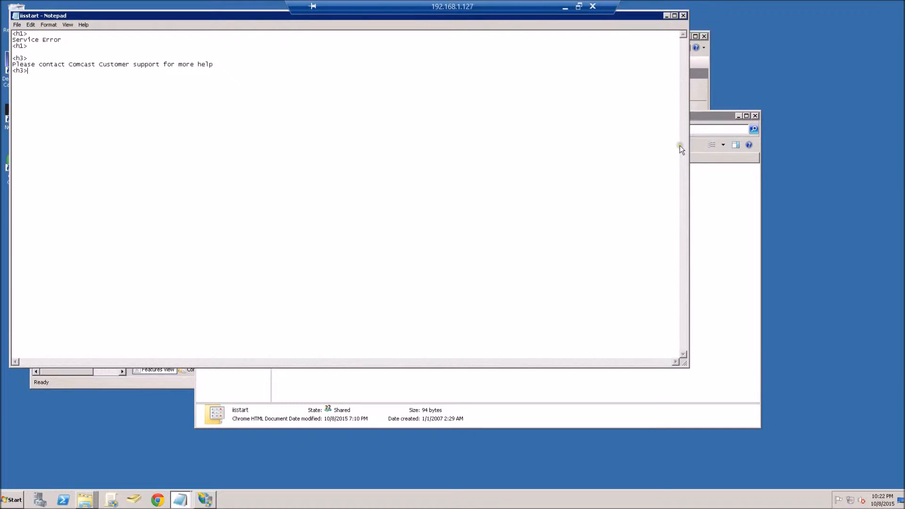
click(562, 8)
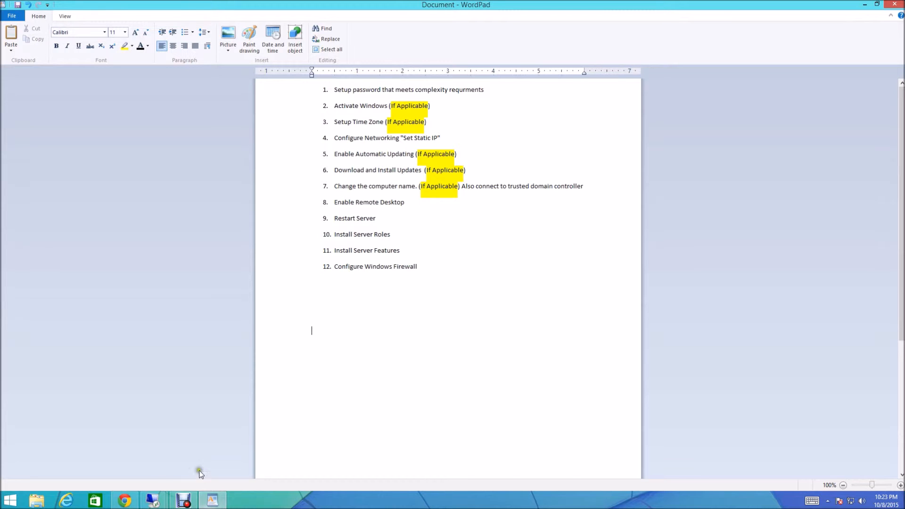
mouse_move(154, 497)
click(176, 440)
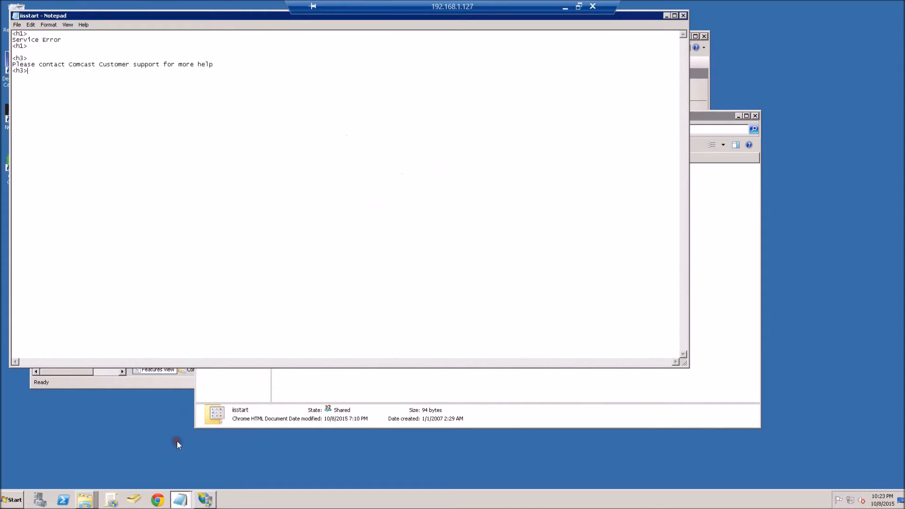
Step: Open Computer from the remote server's Start menu and examine its computer name and domain details
click(12, 500)
click(128, 346)
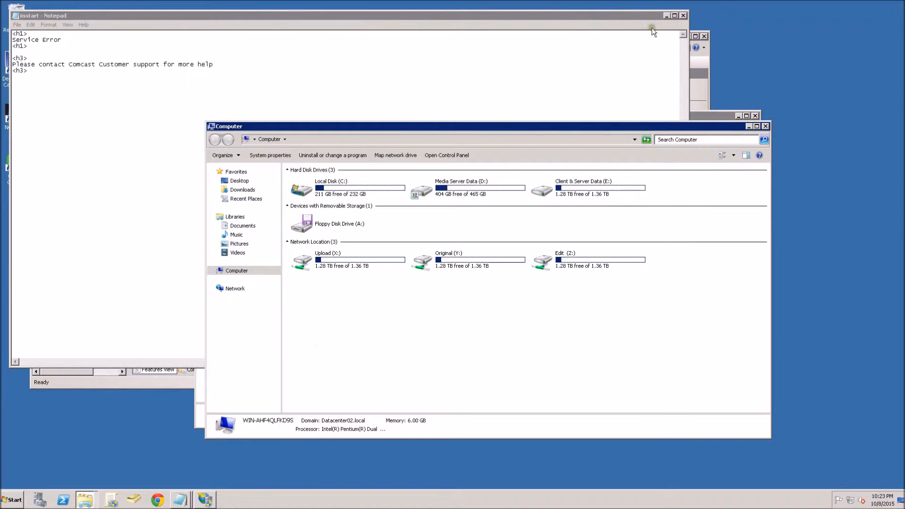
click(665, 16)
click(248, 425)
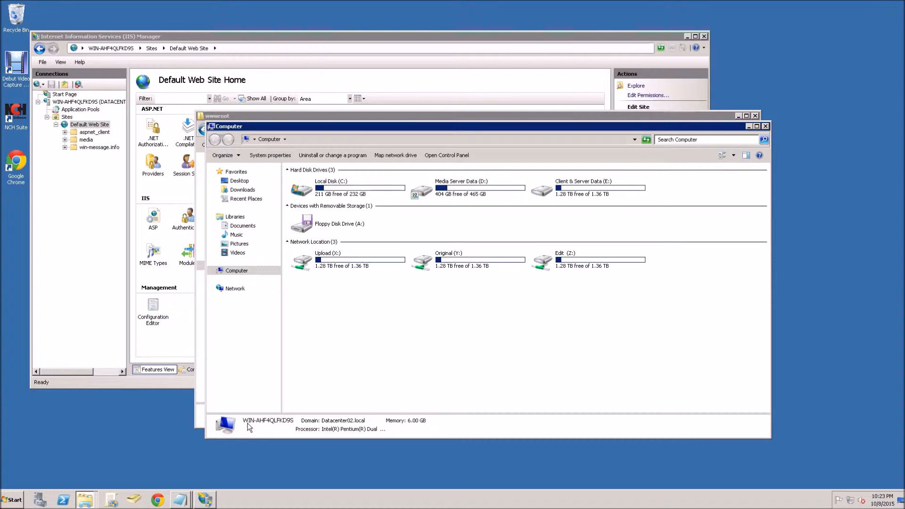
click(288, 391)
click(251, 424)
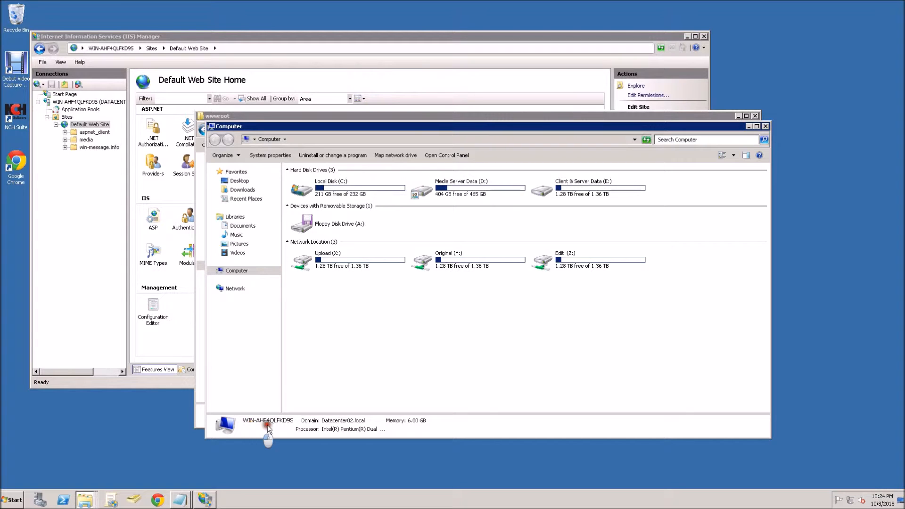
Step: Close the remote server's Computer and wwwroot windows and minimize the Remote Desktop session
click(766, 126)
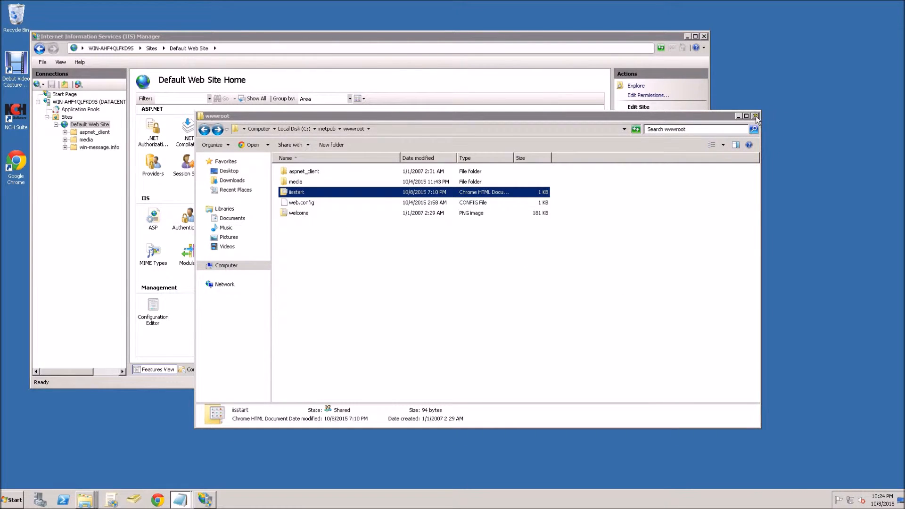
click(755, 116)
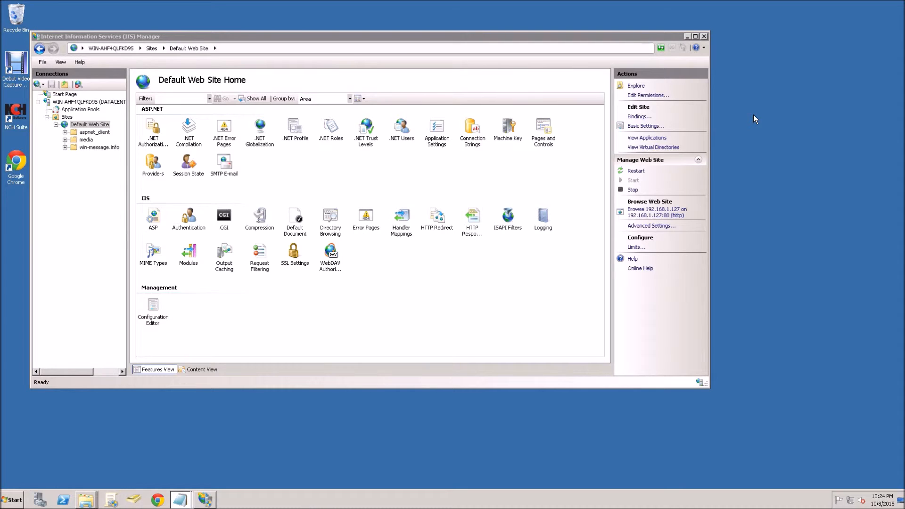
click(12, 500)
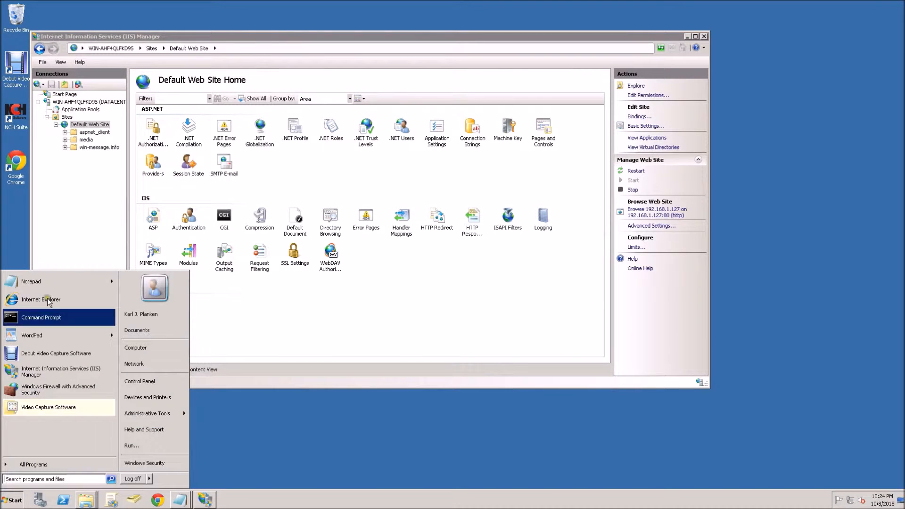
click(296, 348)
mouse_move(377, 4)
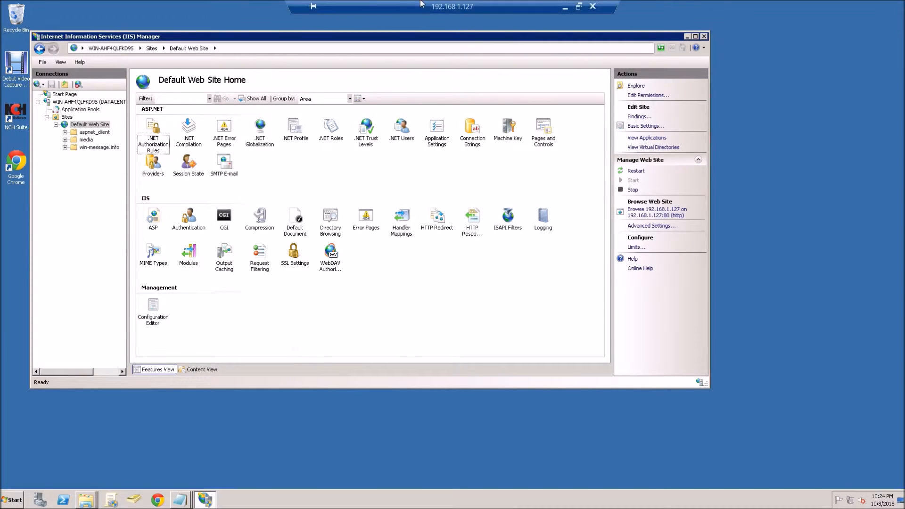
click(566, 7)
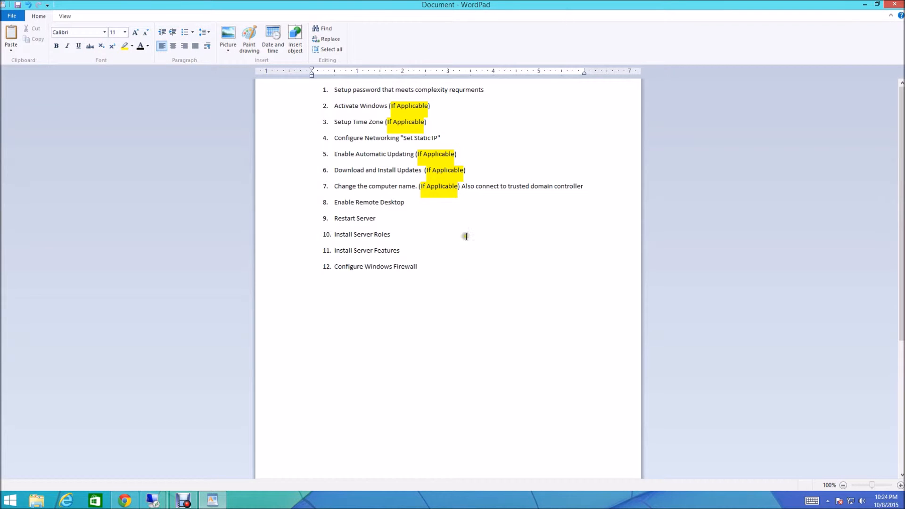
Step: Review the post-install configuration checklist in the WordPad document
scroll(429, 367, down, 5)
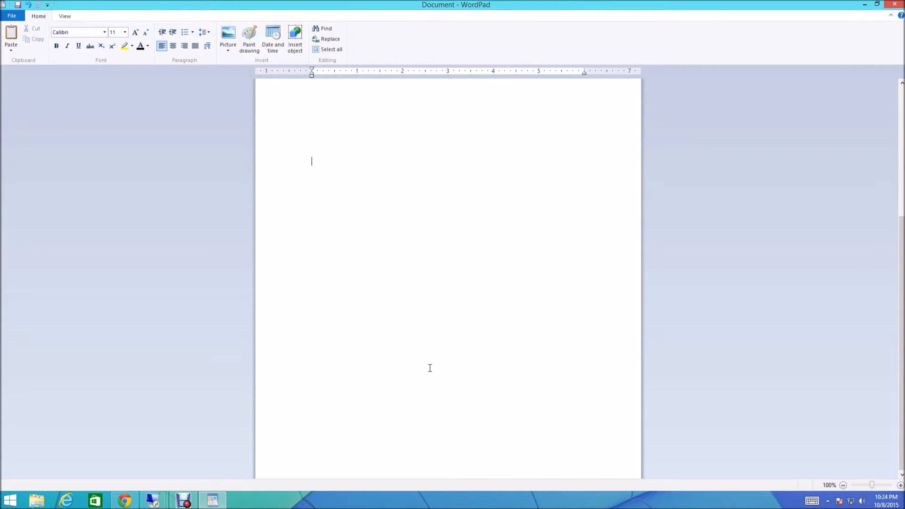
scroll(430, 367, up, 5)
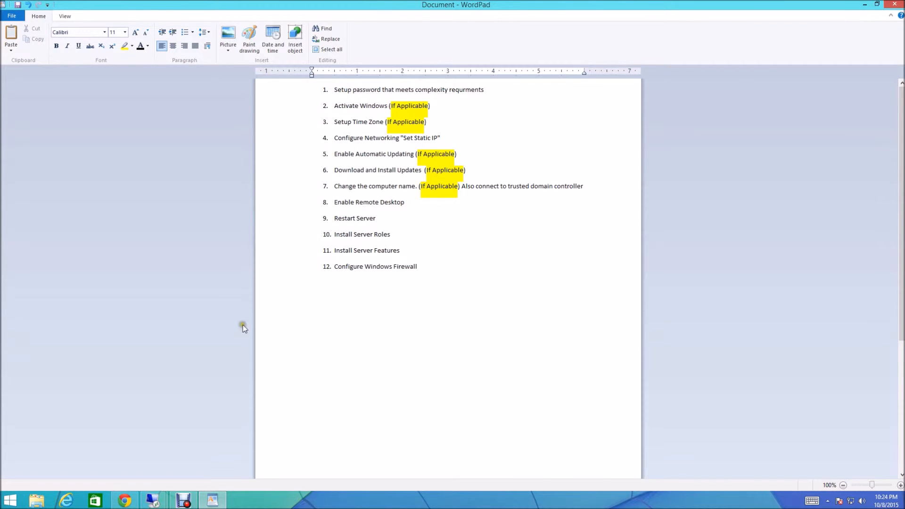
click(152, 501)
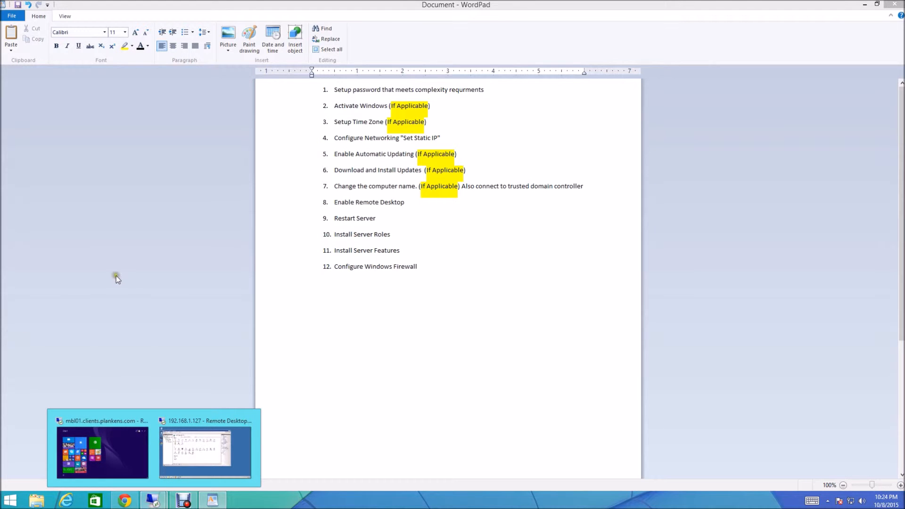
click(115, 276)
click(386, 322)
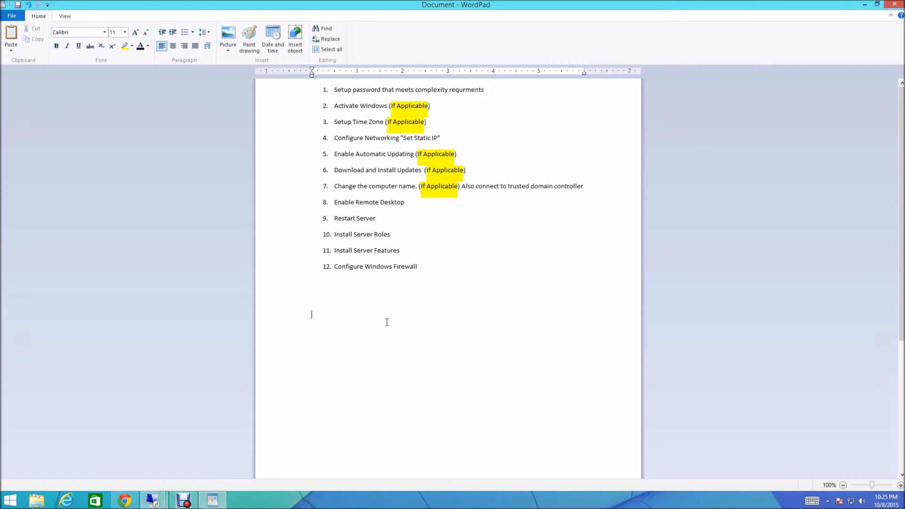
click(327, 280)
drag(360, 250, 683, 336)
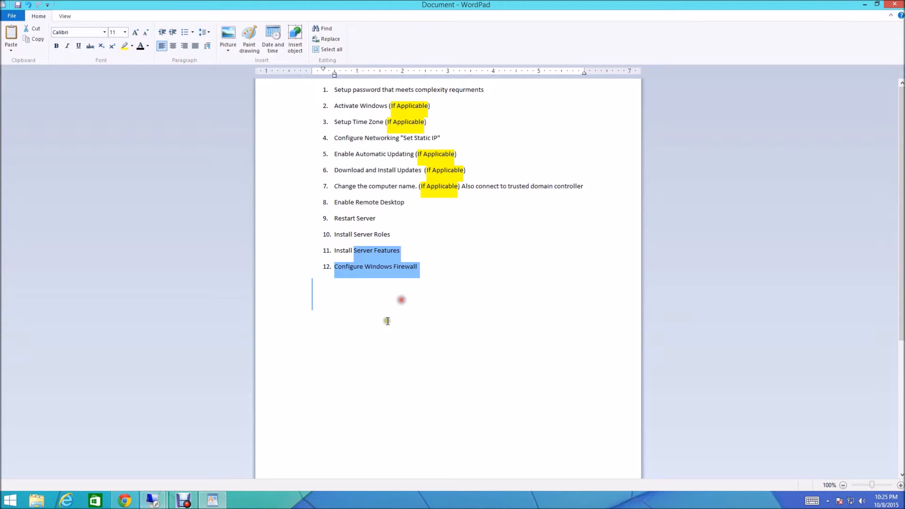
click(368, 339)
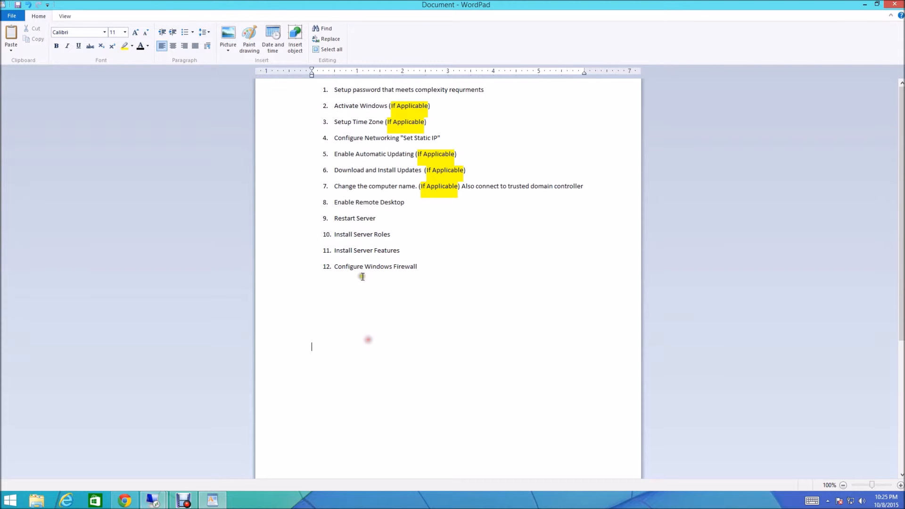
click(434, 267)
scroll(345, 335, down, 6)
click(331, 387)
scroll(354, 370, up, 3)
scroll(354, 369, up, 3)
Step: Minimize WordPad and return to the desktop showing the Windows Server 2008 R2 VirtualBox window
click(866, 5)
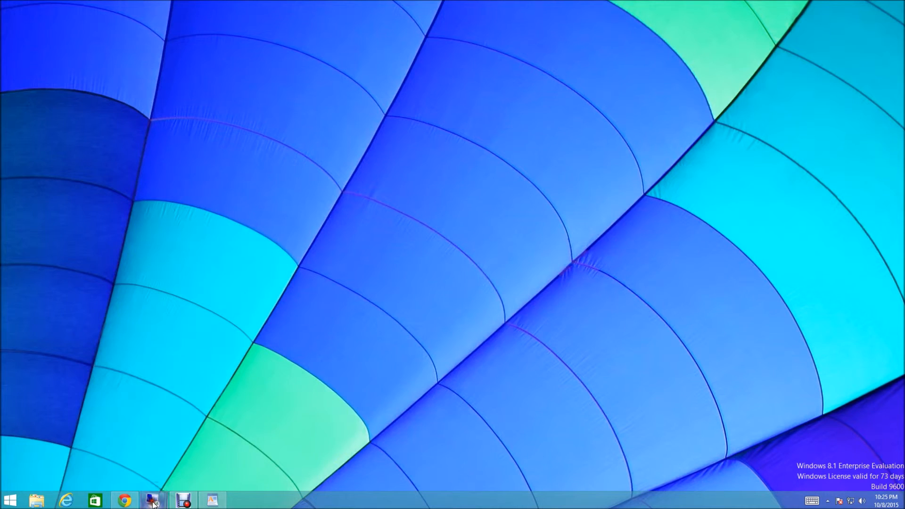
mouse_move(153, 504)
click(118, 443)
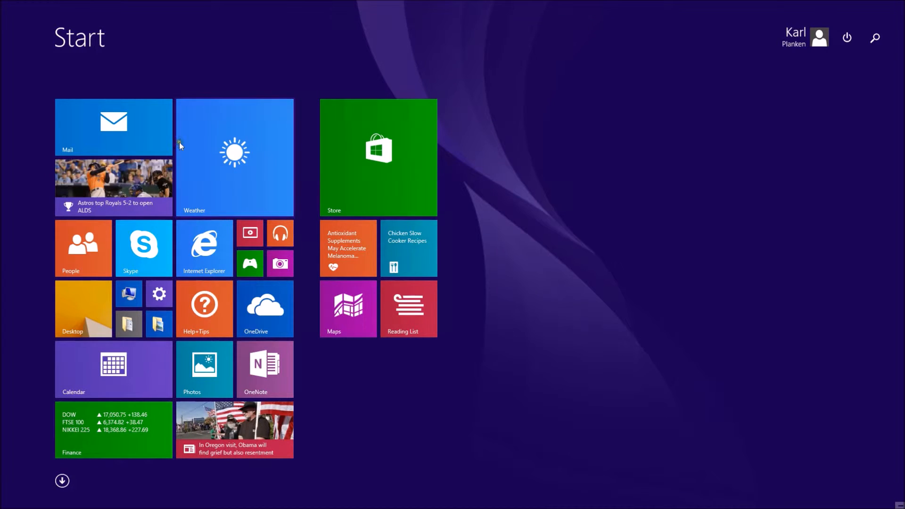
click(86, 315)
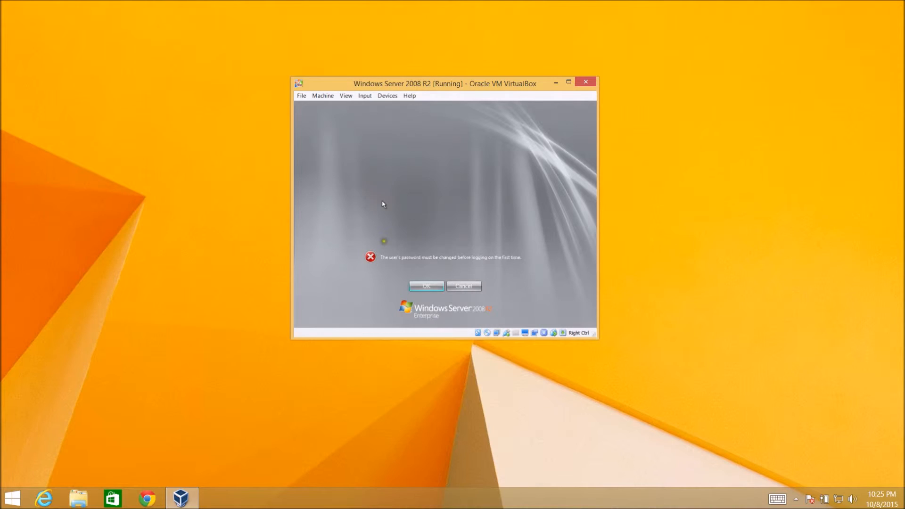
Step: Set a new Administrator password on the VM's first logon by entering and confirming the password
click(426, 286)
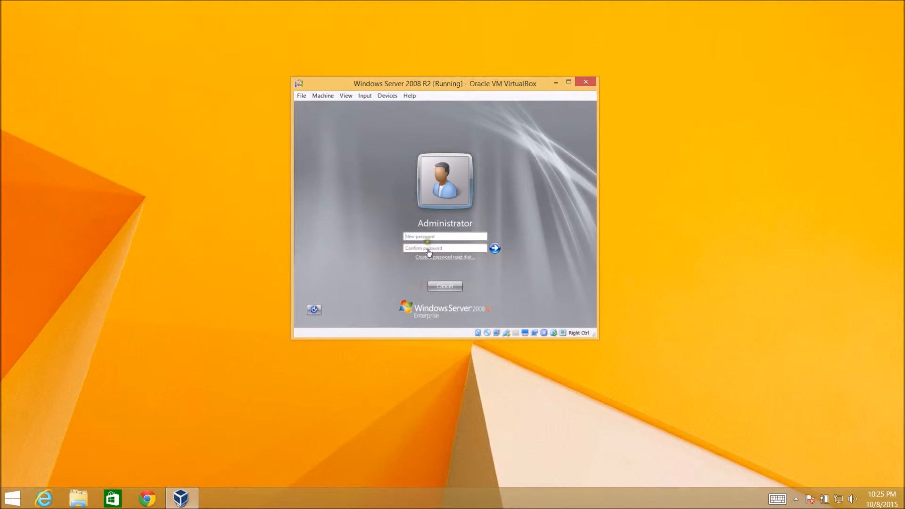
text(P••••••••••••••)
key(Return)
key(Return)
text(••••••••••••••••)
key(Return)
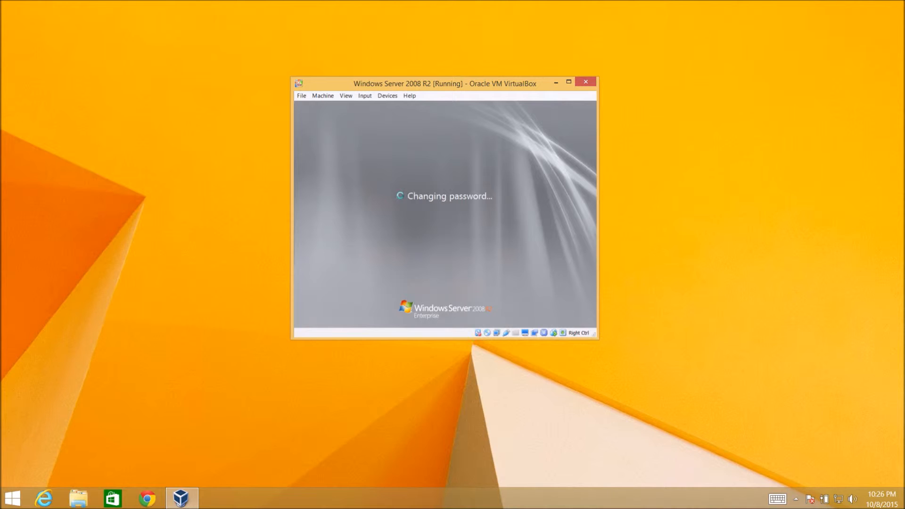
key(Return)
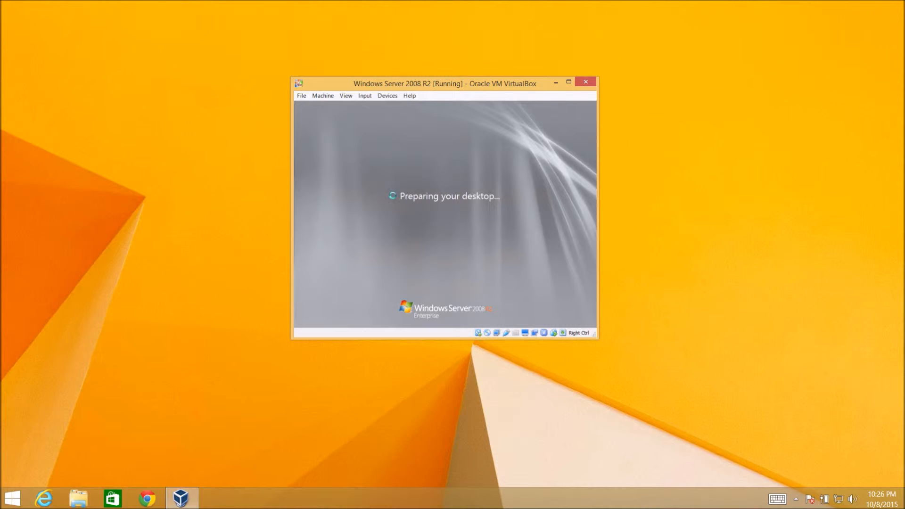
Step: Open Task Manager's Performance view and arrange it beside the VirtualBox window
right_click(496, 499)
click(514, 467)
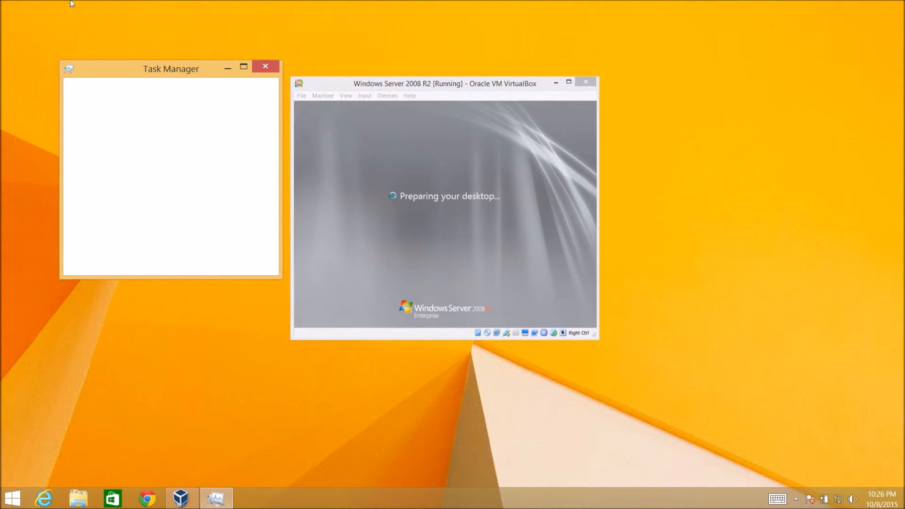
click(80, 262)
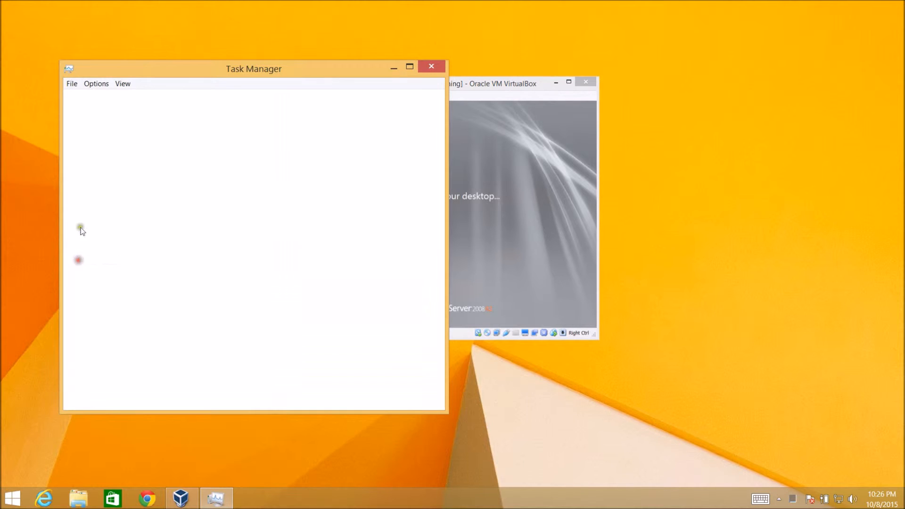
click(136, 98)
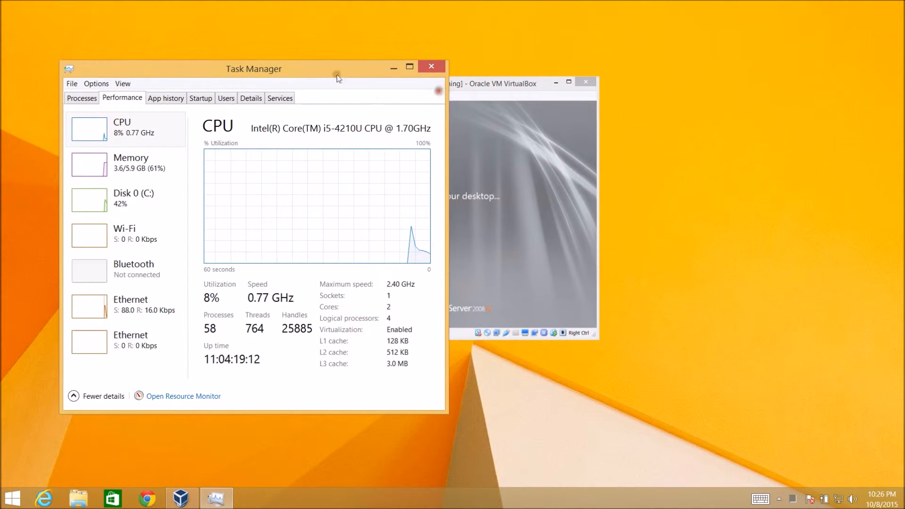
drag(370, 60, 800, 49)
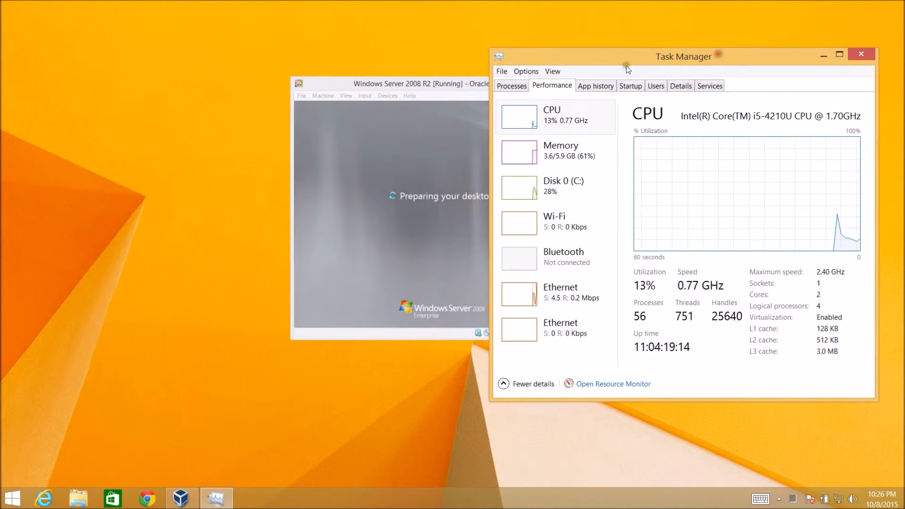
drag(389, 85, 237, 69)
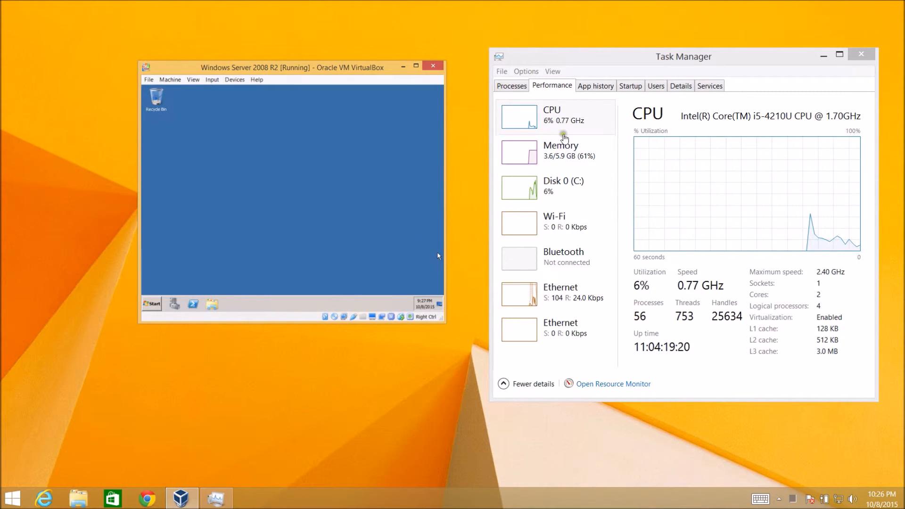
Step: Open the Initial Configuration Tasks window on the virtual server
click(152, 304)
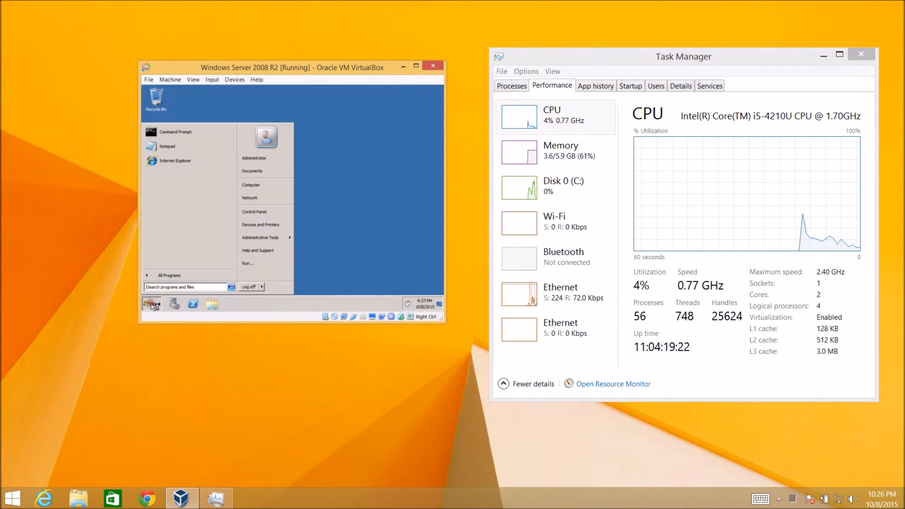
click(152, 304)
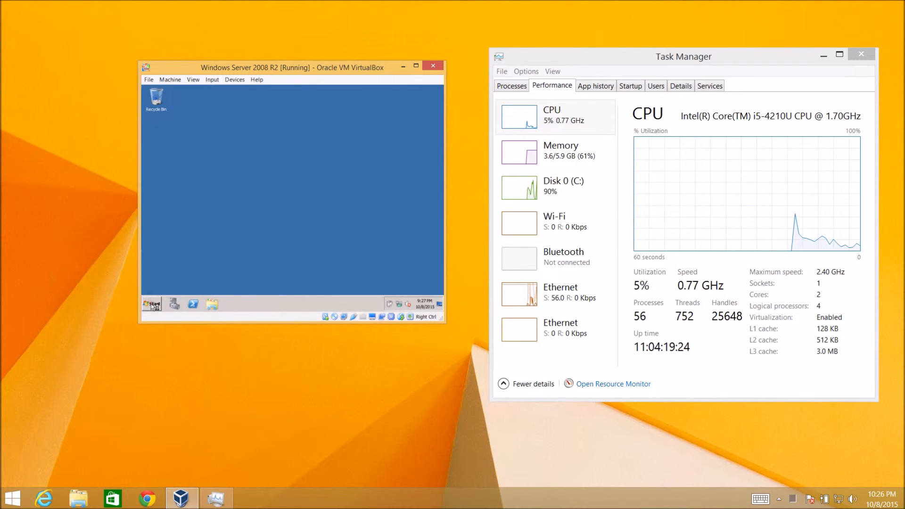
click(151, 304)
click(353, 194)
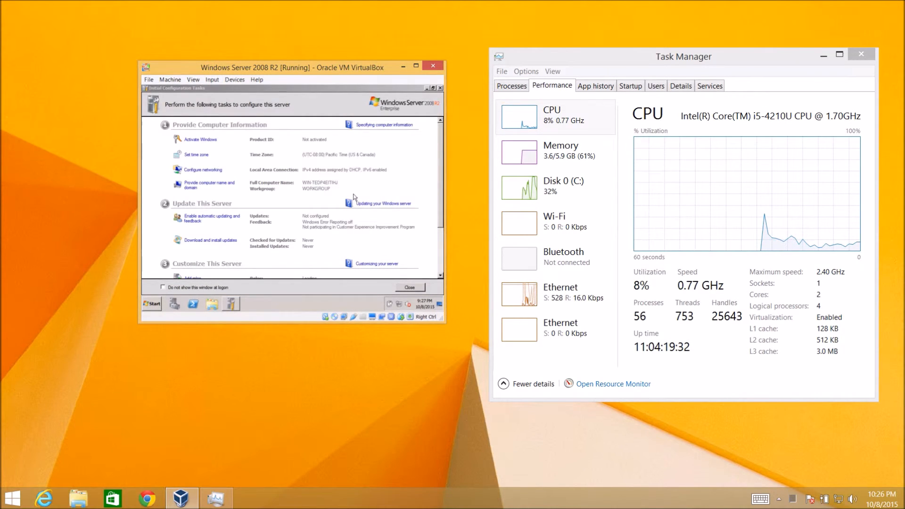
Step: Set the server's time zone to (UTC-07:00) Mountain Time (US & Canada)
click(201, 155)
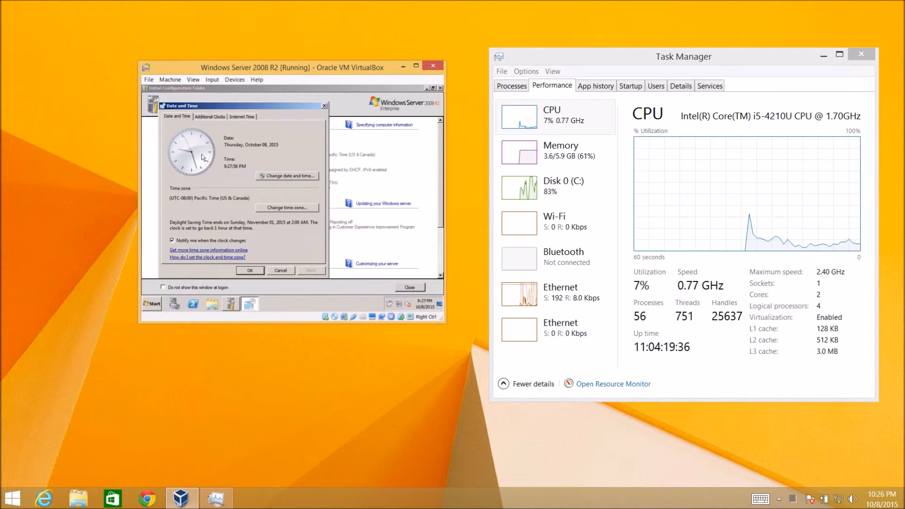
click(282, 207)
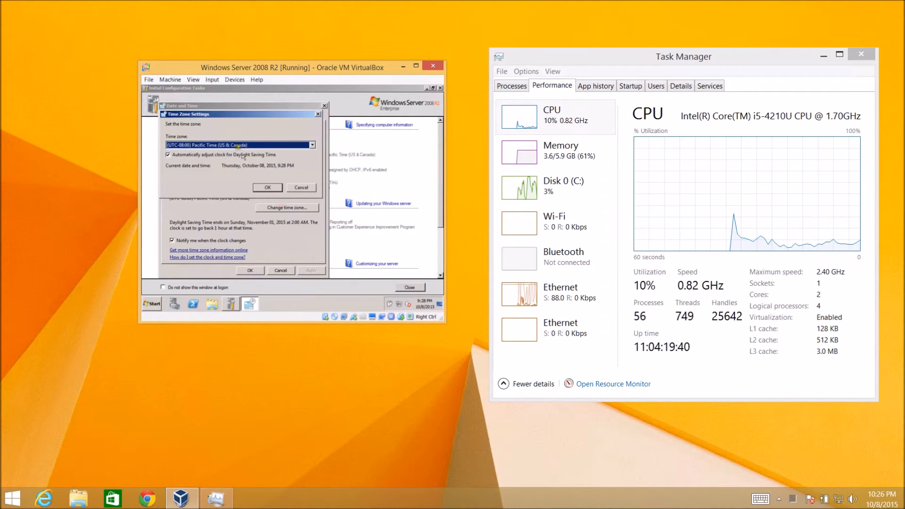
scroll(237, 145, down, 4)
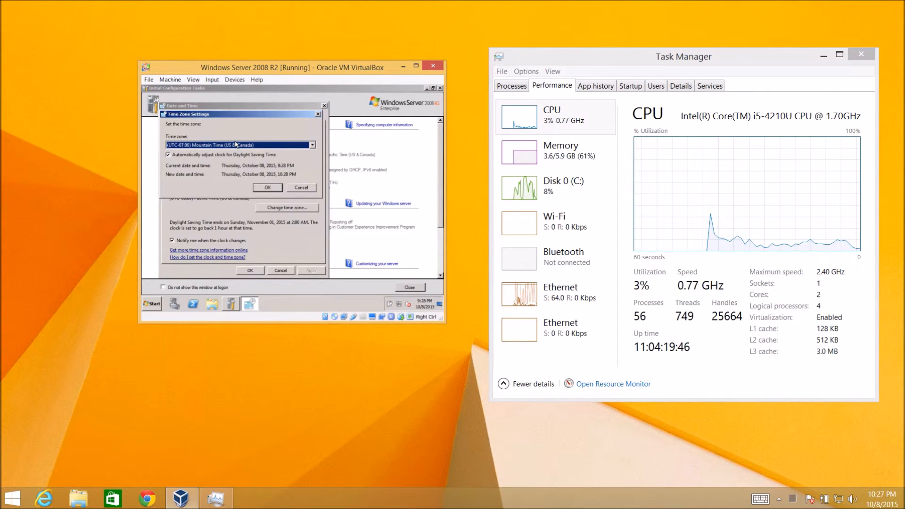
key(Return)
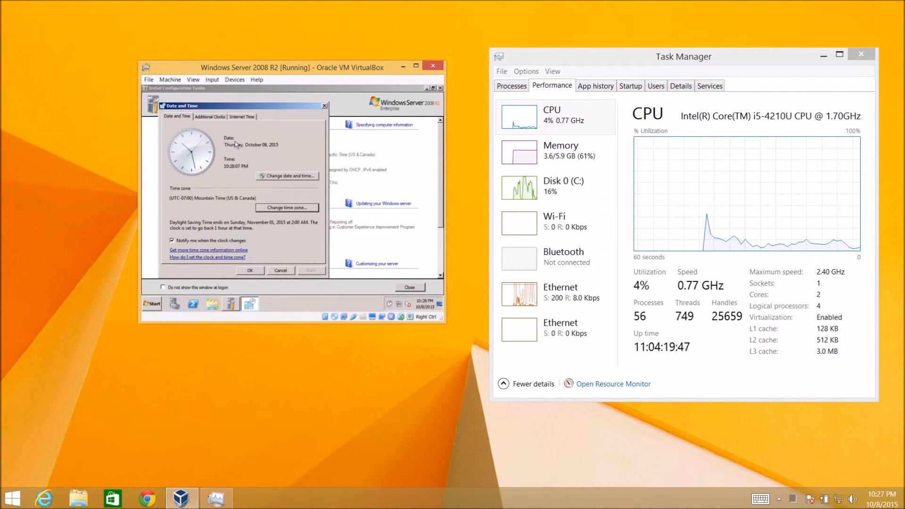
click(253, 270)
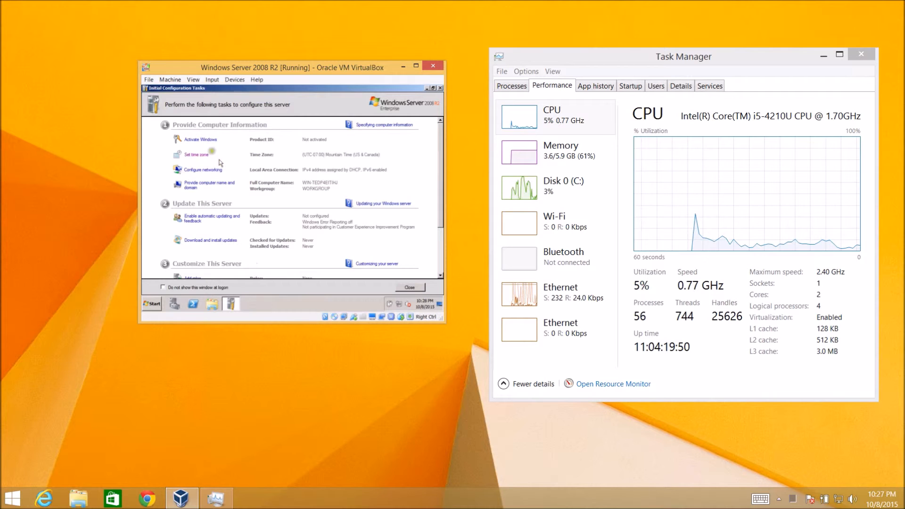
Step: Open the properties of the virtual server's Local Area Connection via Configure networking
click(204, 170)
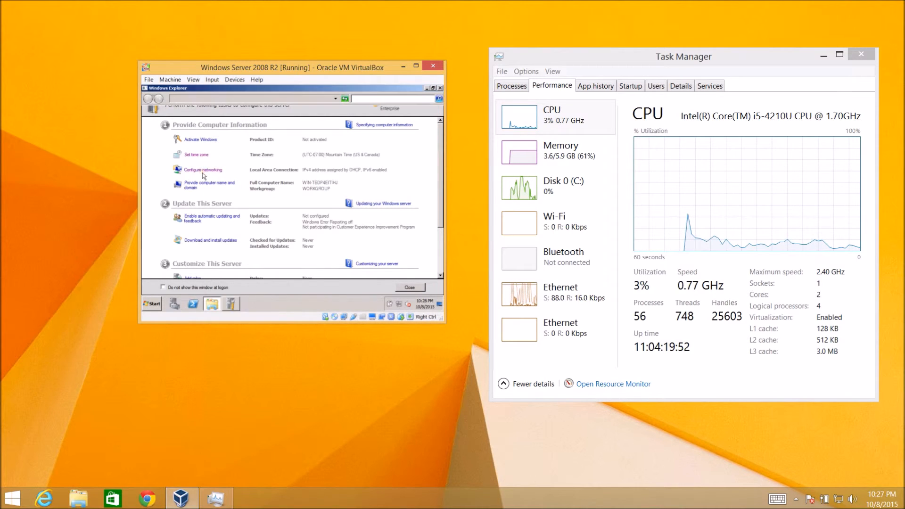
click(182, 141)
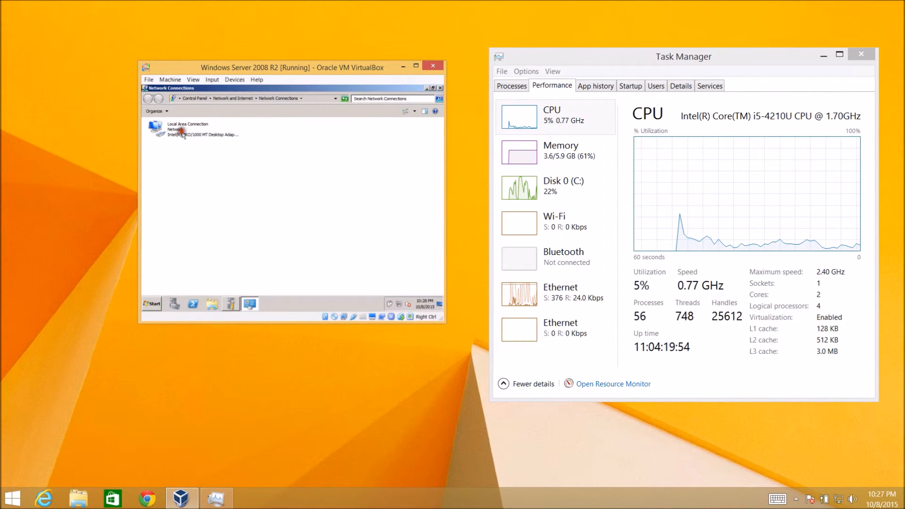
right_click(183, 134)
click(194, 194)
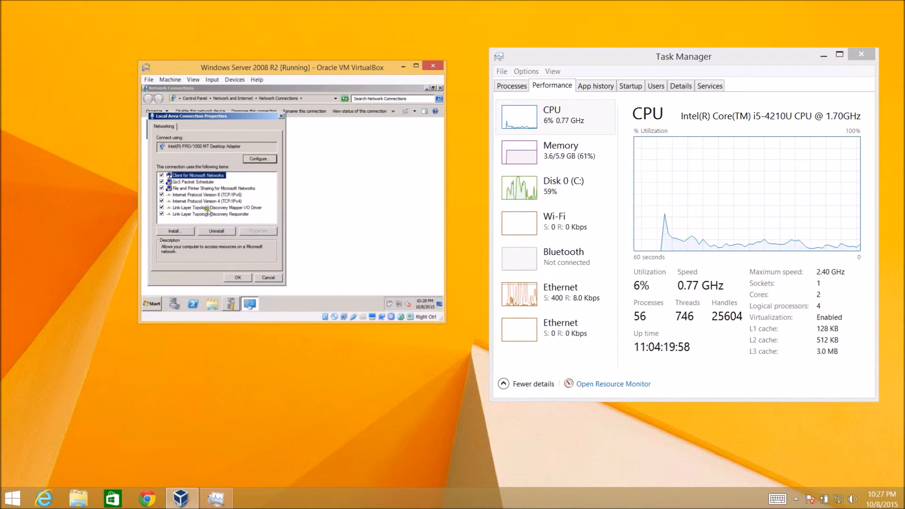
Step: Disable Internet Protocol Version 6 (TCP/IPv6) on the connection and select Internet Protocol Version 4 (TCP/IPv4)
click(207, 208)
click(213, 201)
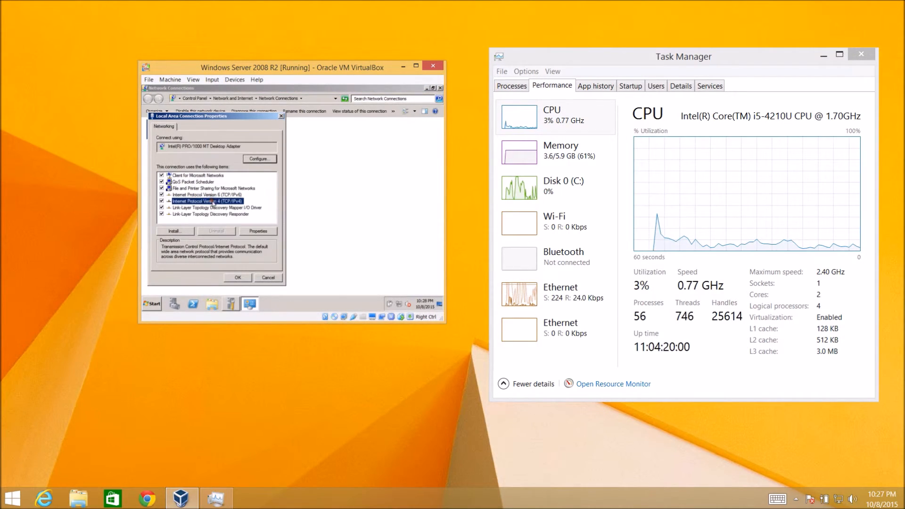
click(161, 194)
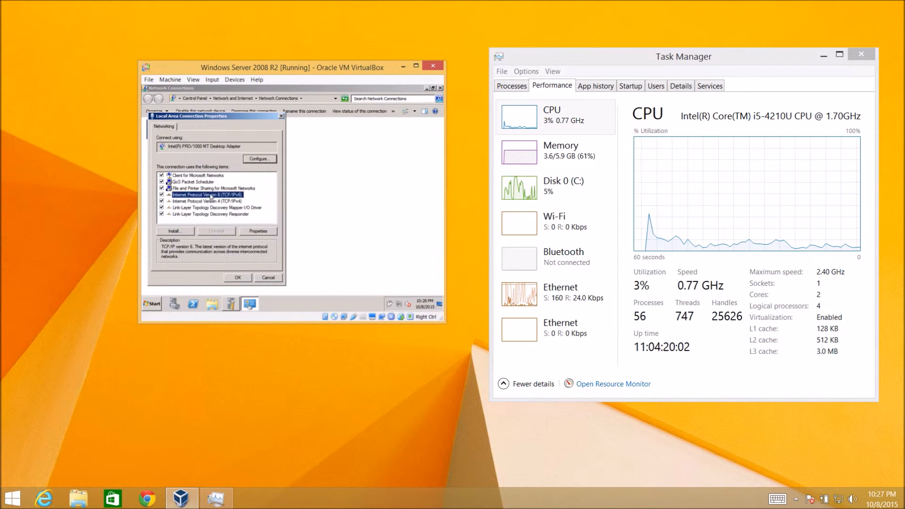
click(198, 202)
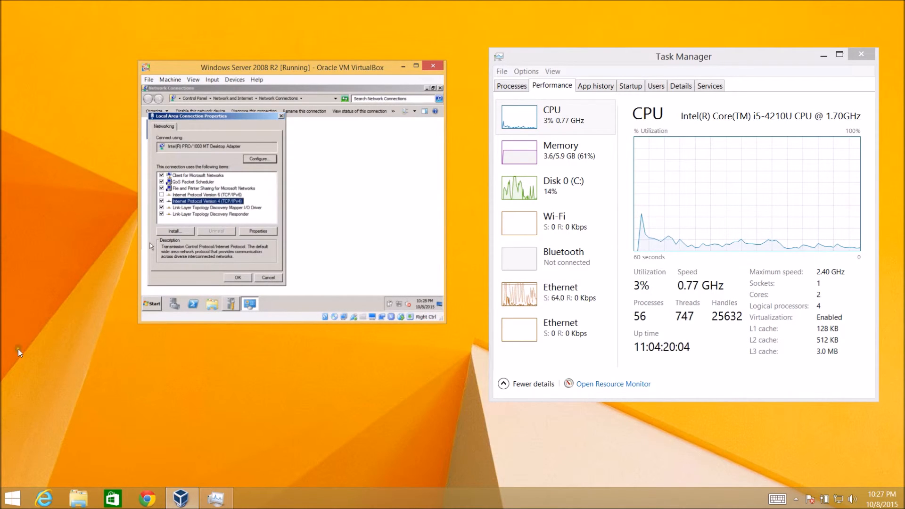
Step: Check the VM's current IP configuration with ipconfig in a Command Prompt, then exit the prompt
click(152, 304)
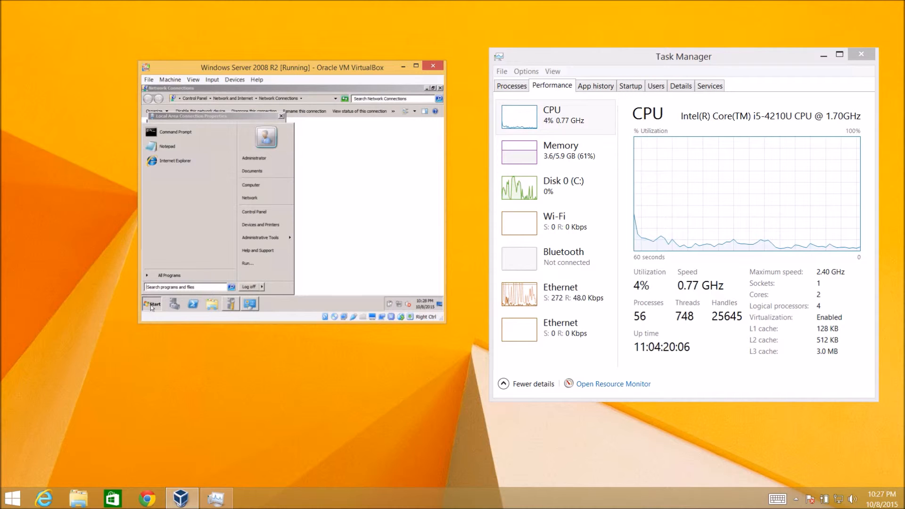
text(cmd)
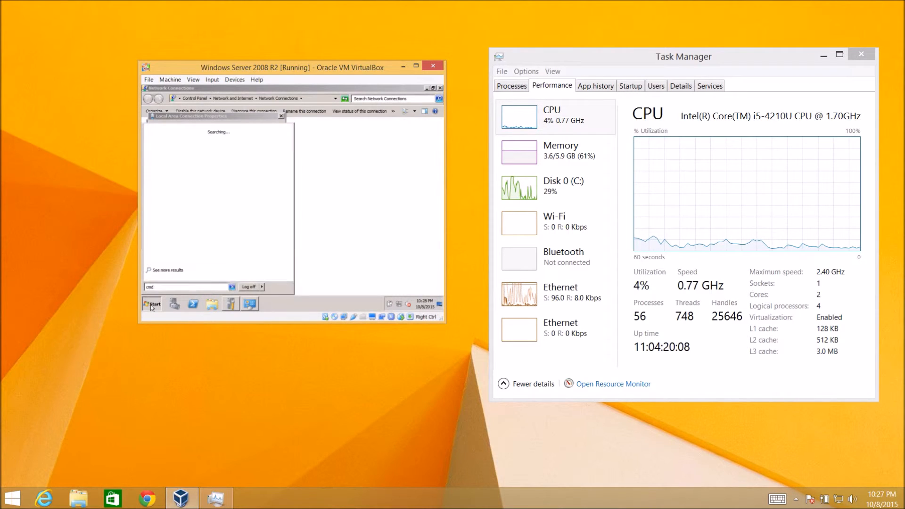
key(Return)
text(ipconfig)
key(Return)
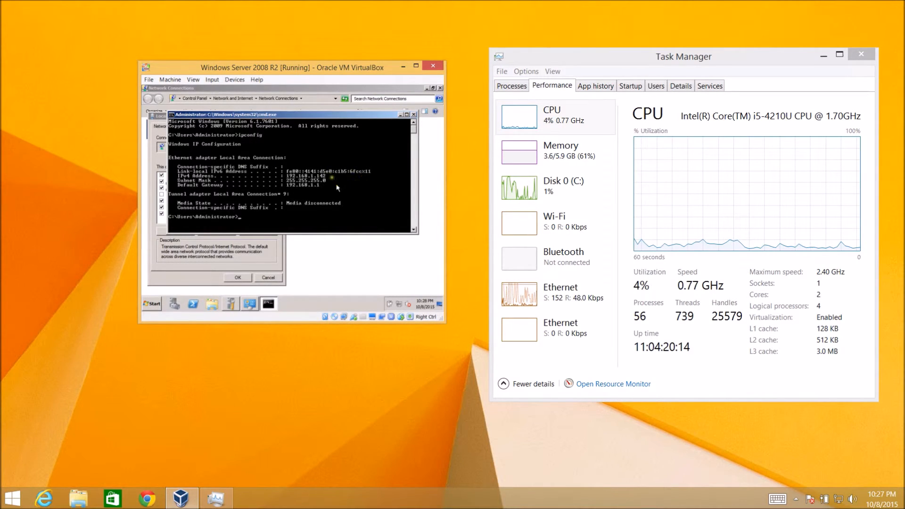
text(exit)
key(Return)
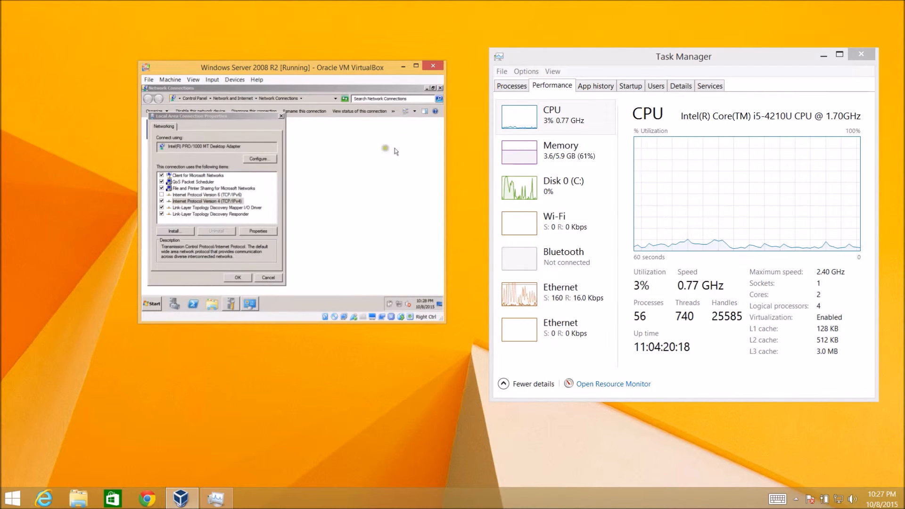
Step: Switch IPv4 to a static address 192.168.1.129 with subnet mask 255.255.255.0
click(269, 231)
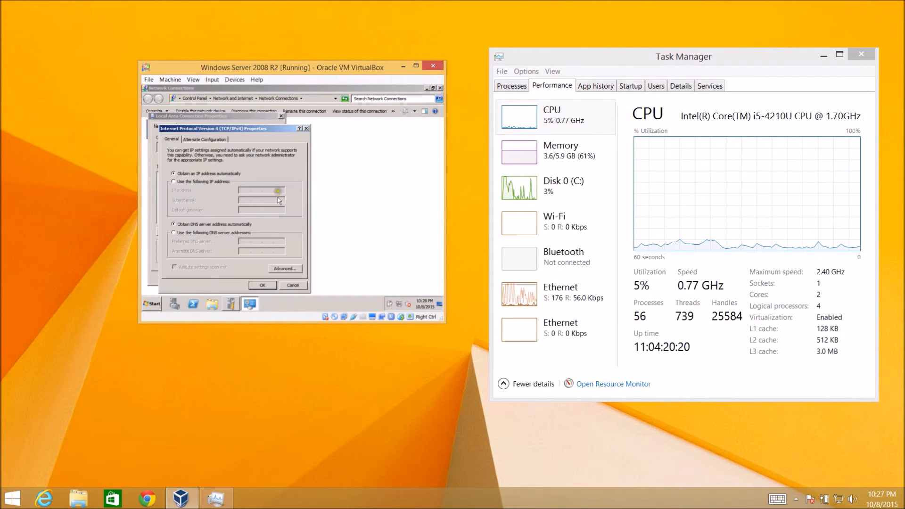
click(204, 182)
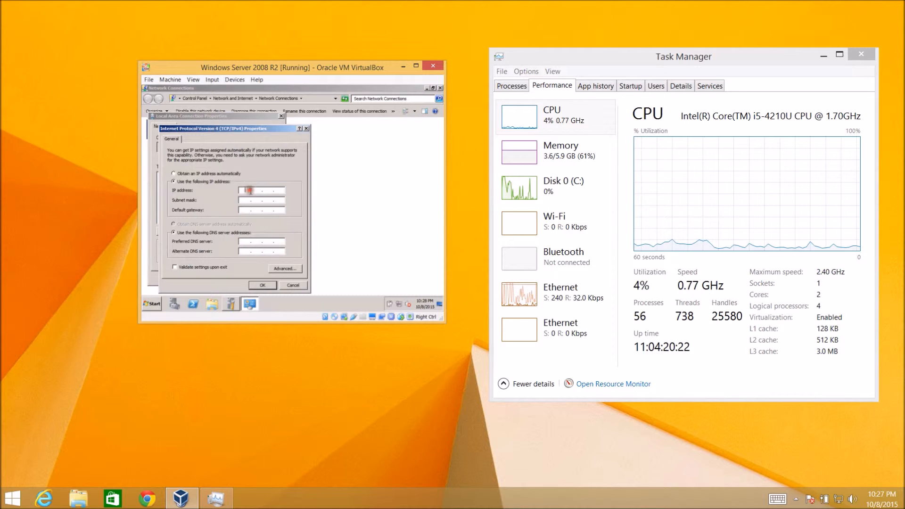
key(End)
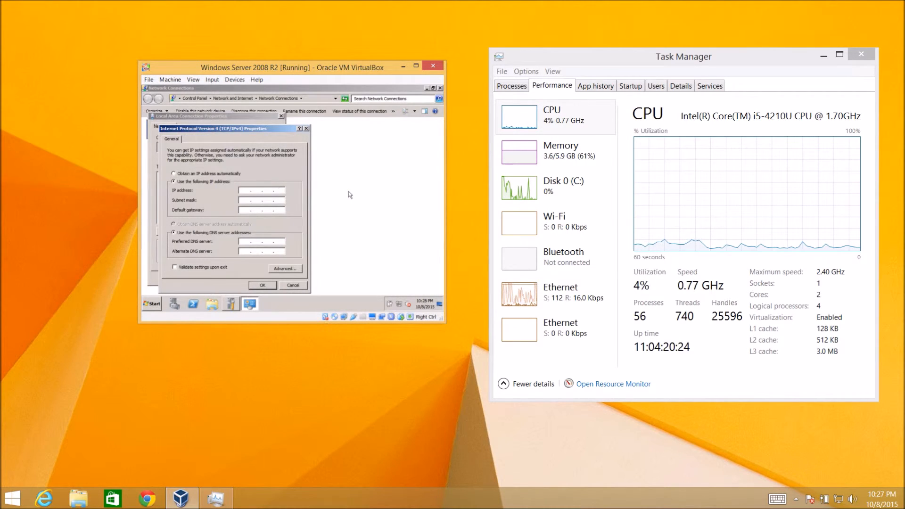
key(Home)
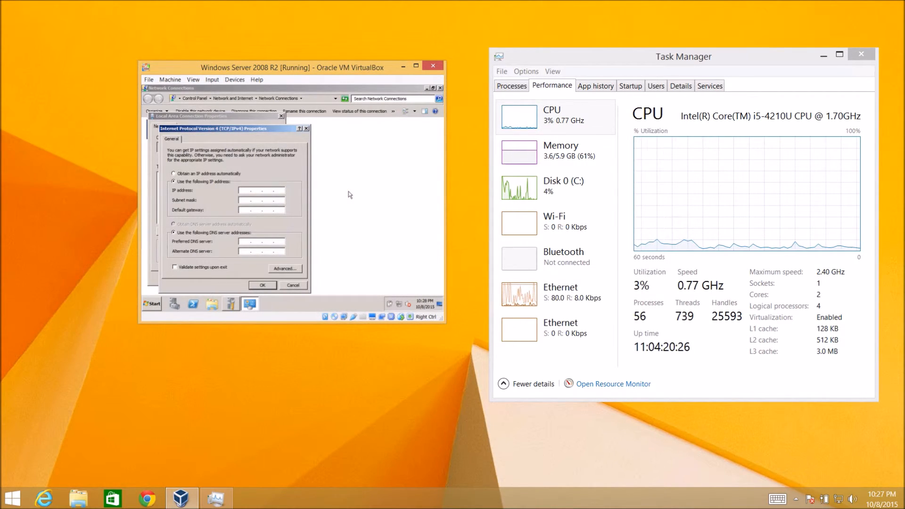
text(192 . 168 . 1 . 1)
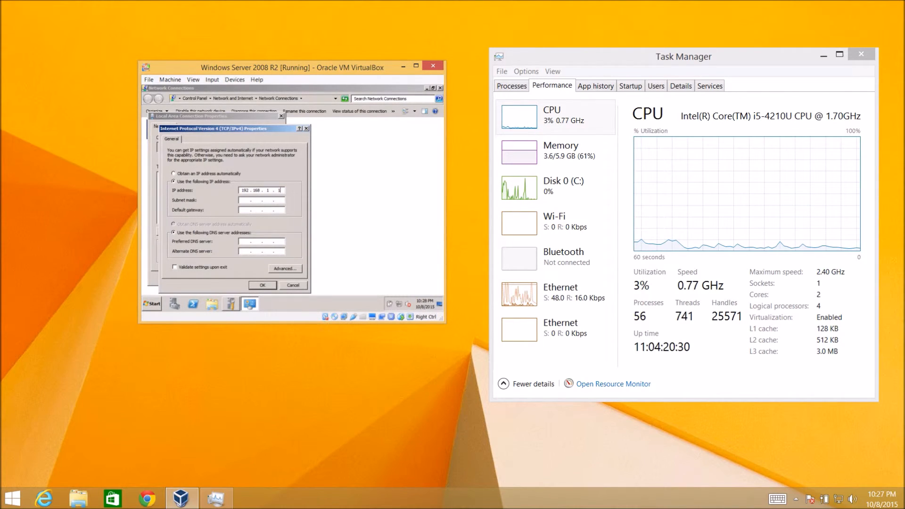
text(29)
key(Tab)
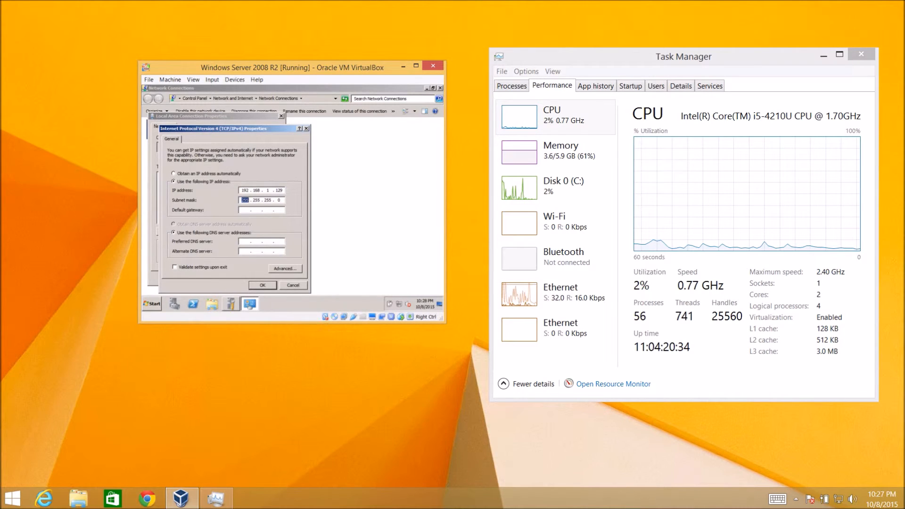
key(Tab)
Step: Set the default gateway to 192.168.1.1 and the preferred DNS server to 192.168.1.127
text(192)
text(1681)
text(168 . 1 .)
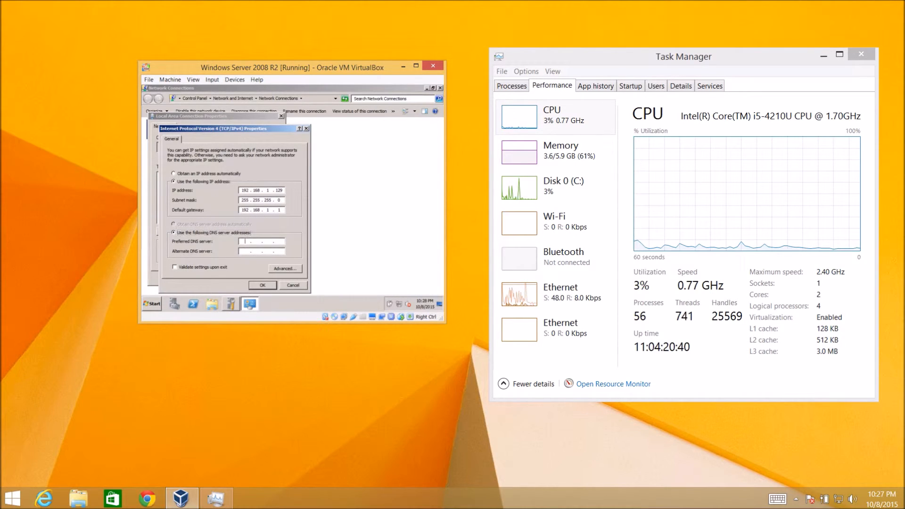
text(1921681.1)
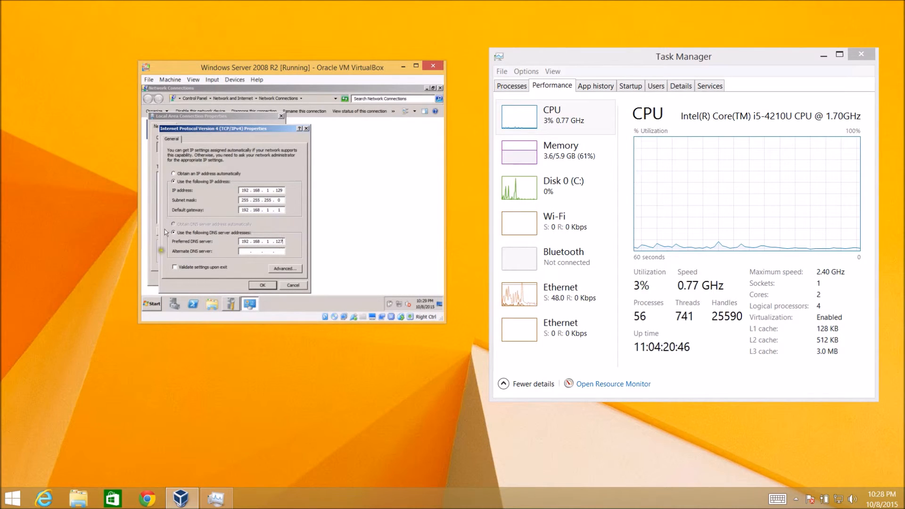
Step: Turn on validate settings upon exit, apply the IPv4 settings, and close the connection windows and network diagnostics
click(178, 267)
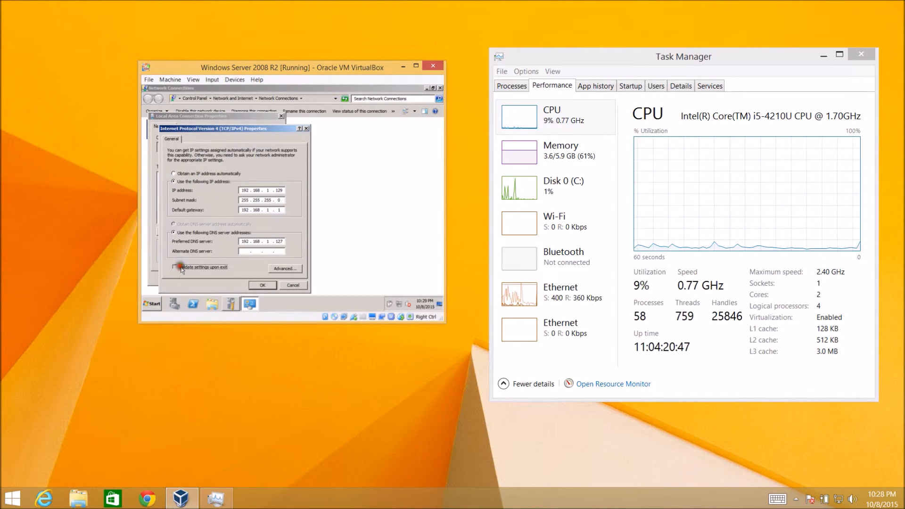
click(262, 285)
click(237, 278)
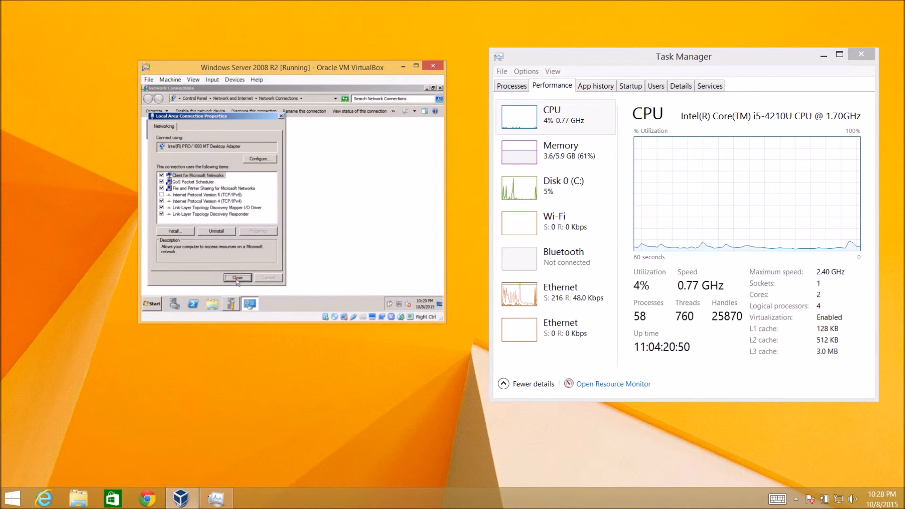
click(440, 88)
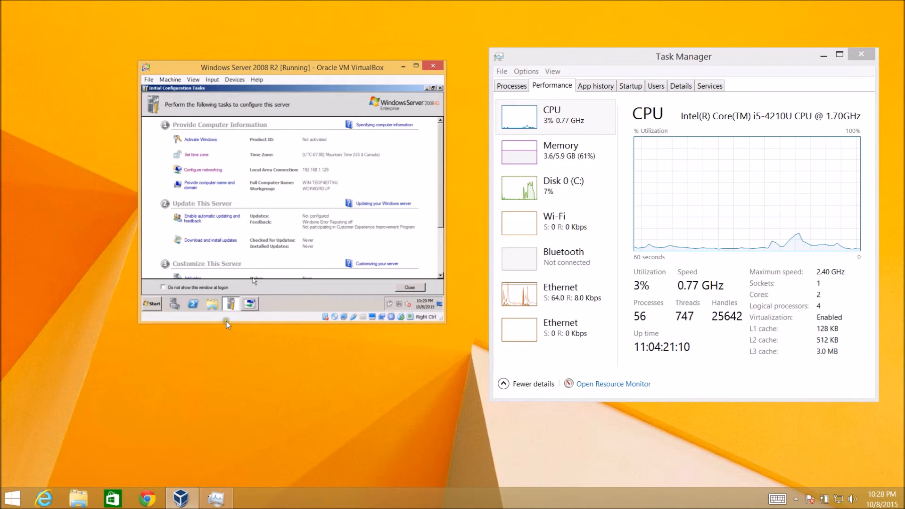
click(250, 305)
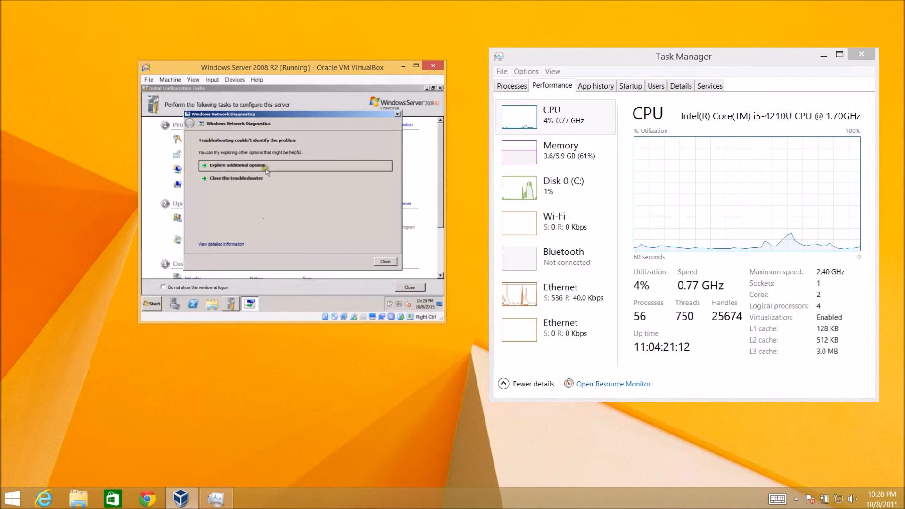
click(385, 261)
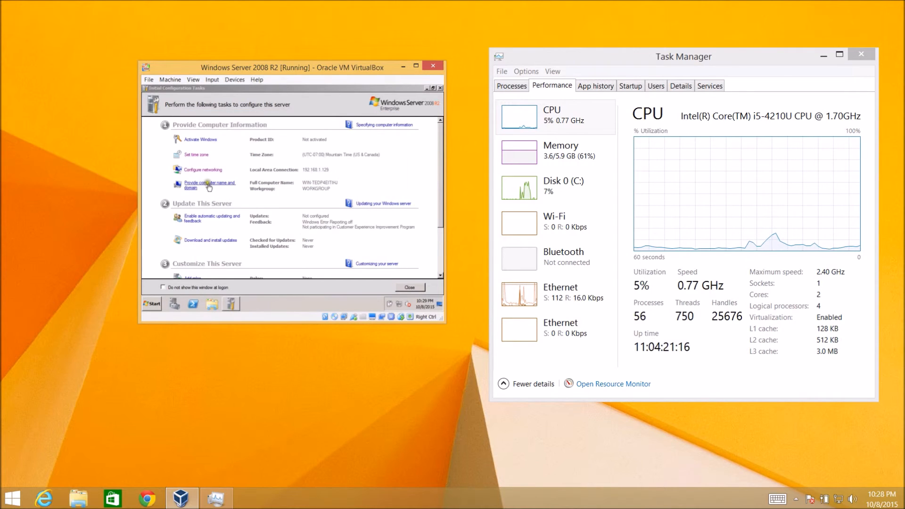
Step: Change the computer name to DCSrv01 through the computer name and domain settings
click(209, 187)
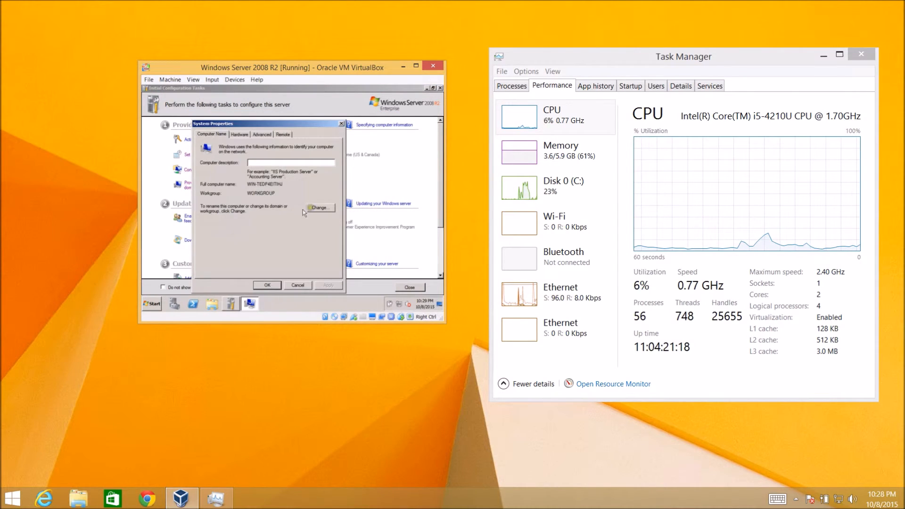
click(320, 208)
double_click(224, 174)
click(223, 174)
key(BackSpace)
key(ctrl+a)
key(BackSpace)
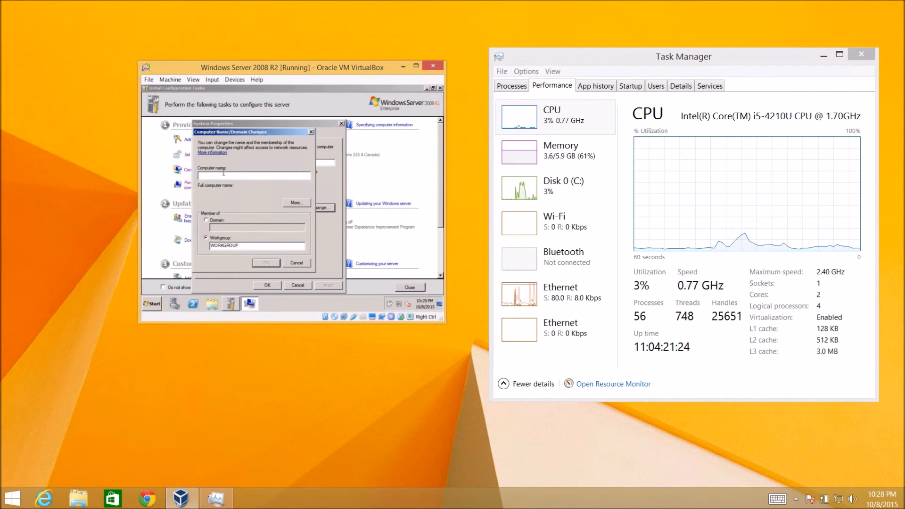
text(DCSrv01)
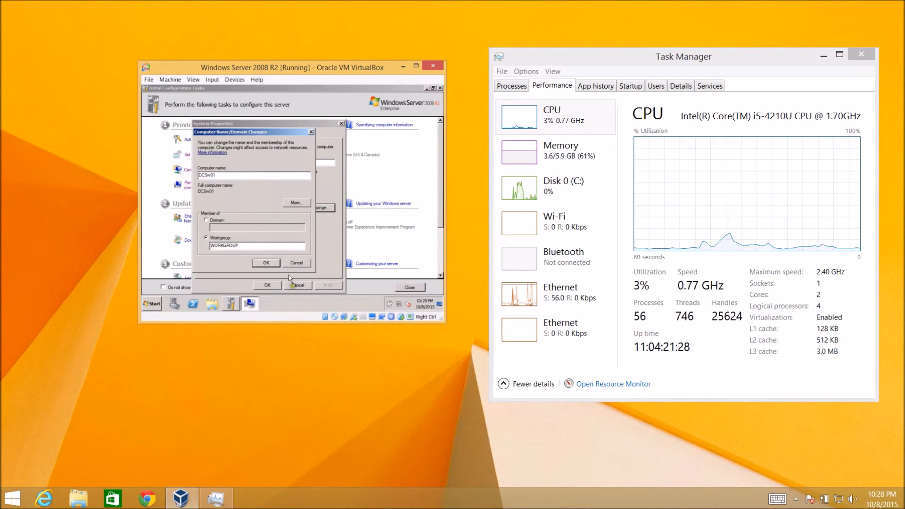
click(266, 263)
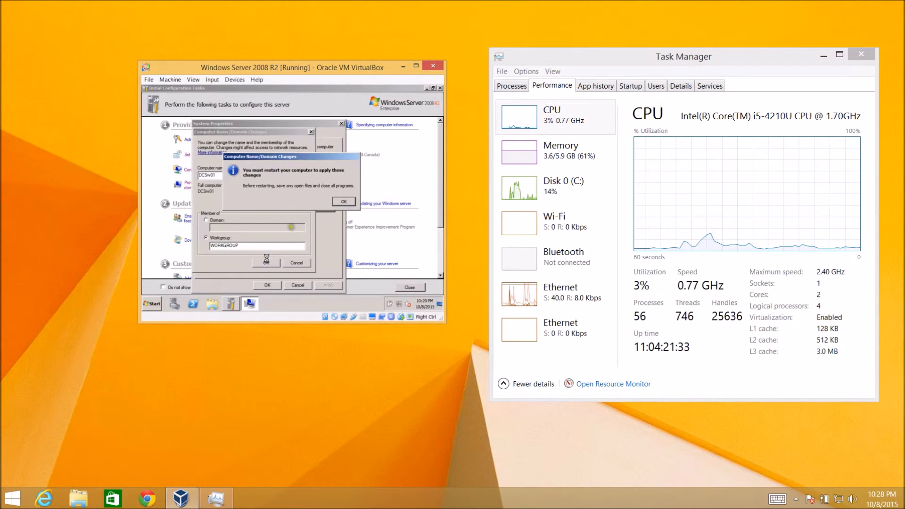
Step: Acknowledge the restart requirement, close System Properties, and choose to restart later
click(343, 202)
click(272, 284)
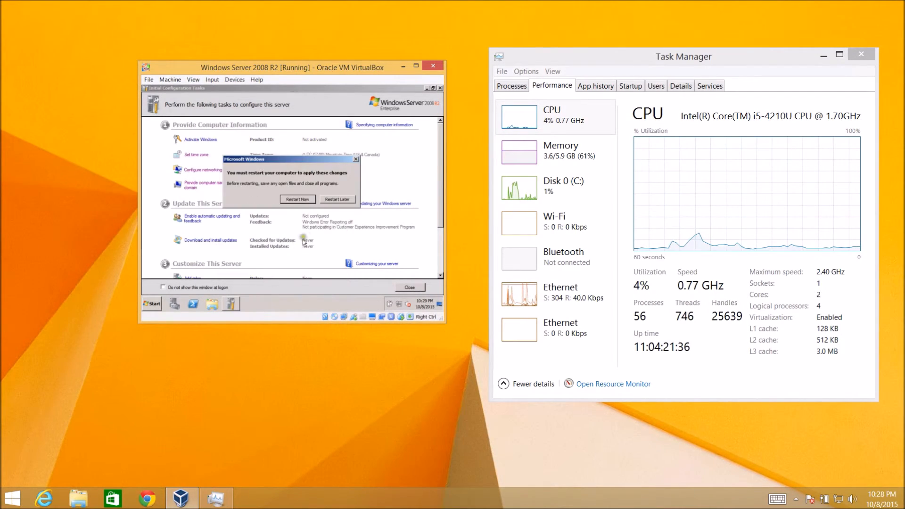
click(335, 200)
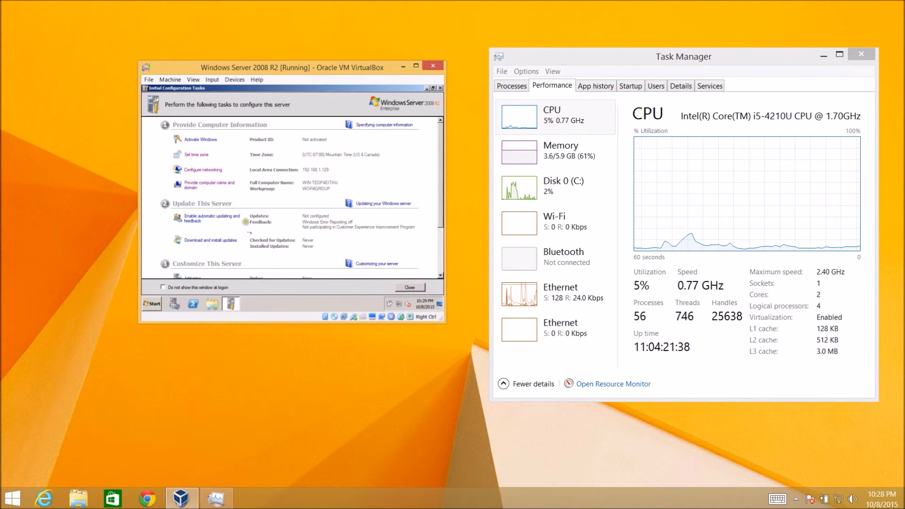
Step: Manually configure Windows automatic updating to Never check for updates and disallow all users from installing updates
scroll(214, 245, down, 3)
click(209, 149)
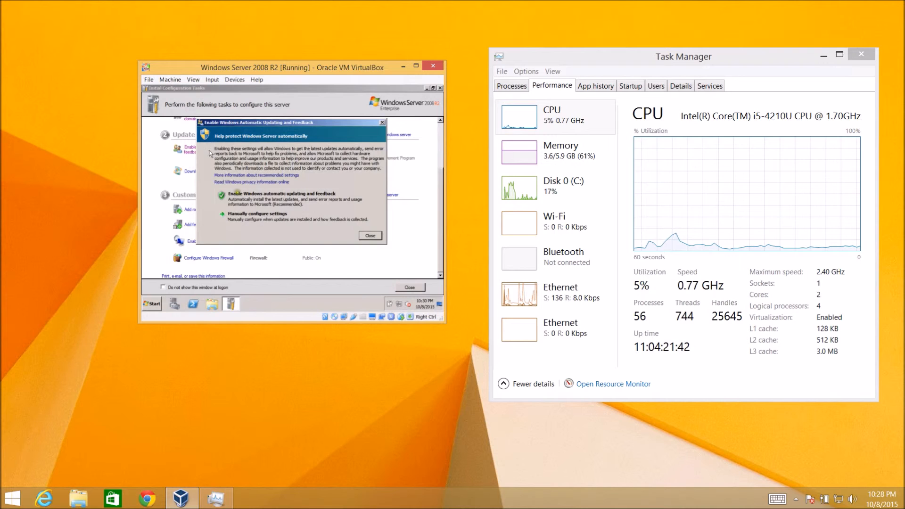
click(262, 215)
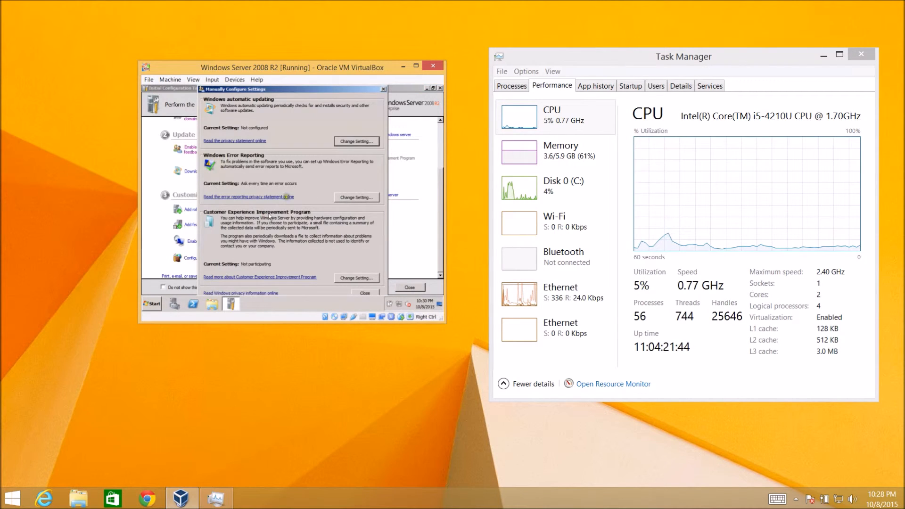
click(350, 142)
click(274, 158)
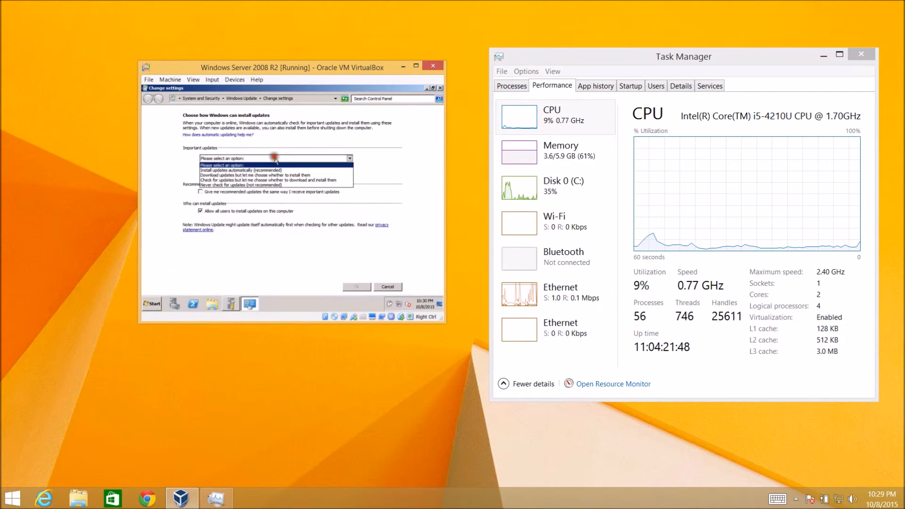
click(245, 185)
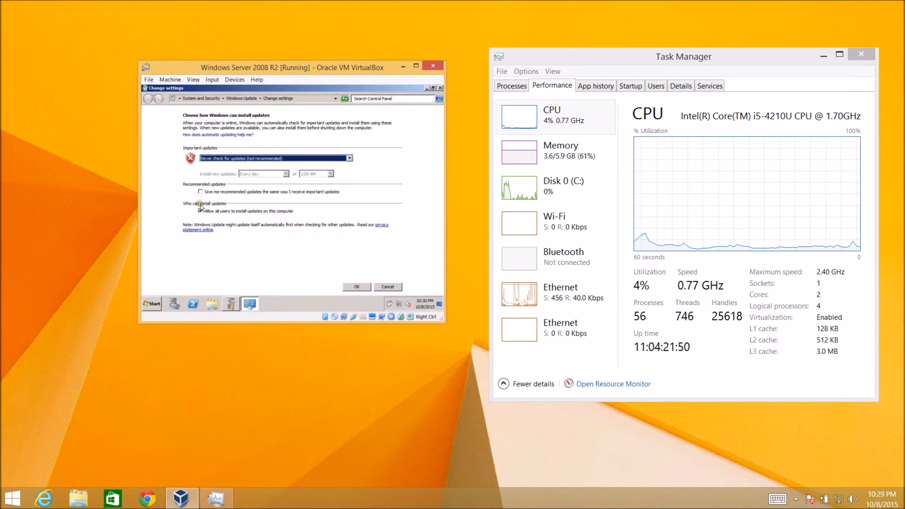
click(200, 210)
click(357, 287)
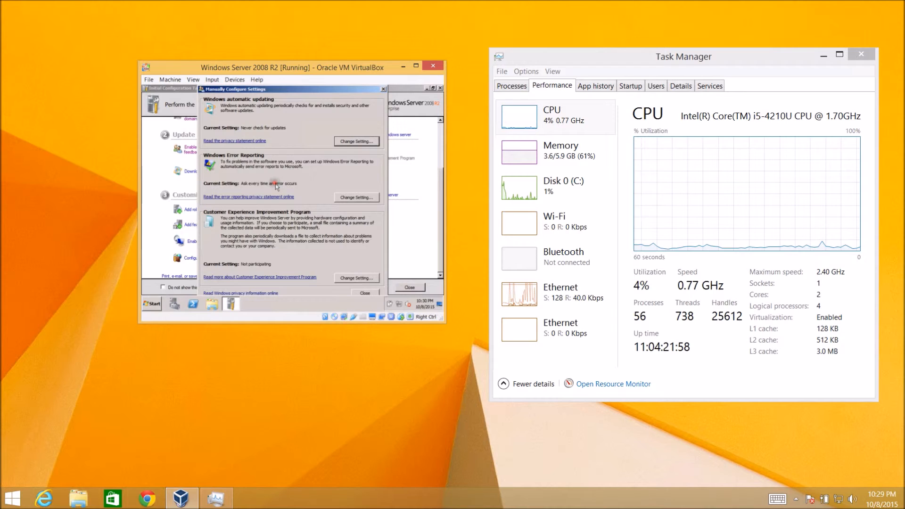
click(364, 293)
Step: Open the Windows Update window from the initial configuration tasks and close it again
click(200, 173)
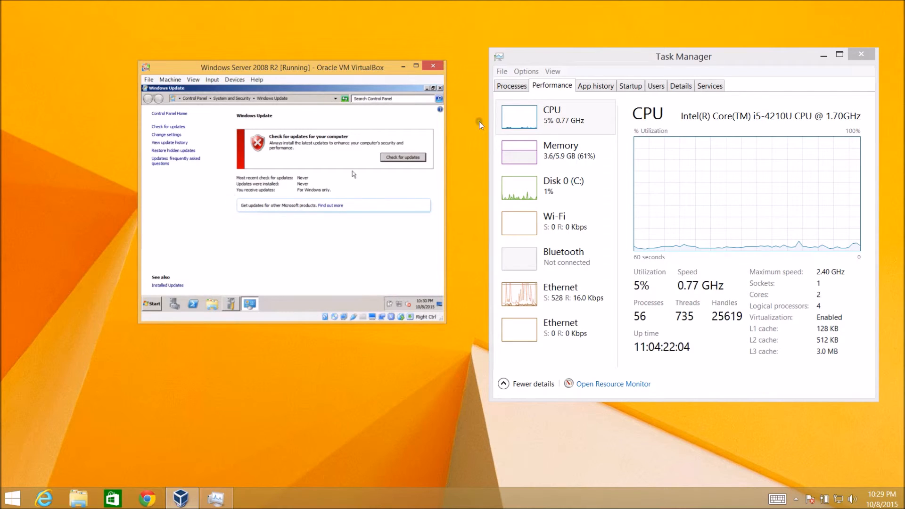
click(440, 88)
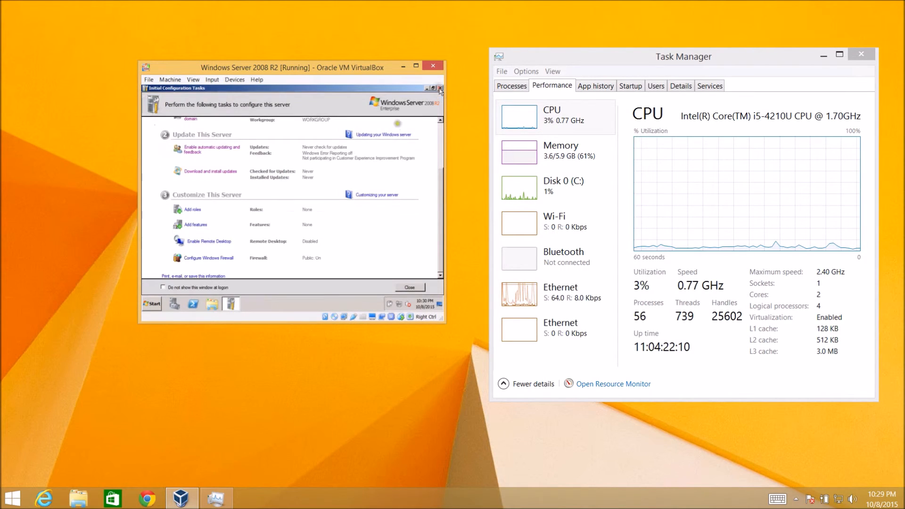
Step: Enable Remote Desktop, allowing connections from computers running any version of Remote Desktop, and accept the firewall exception
click(199, 242)
click(179, 216)
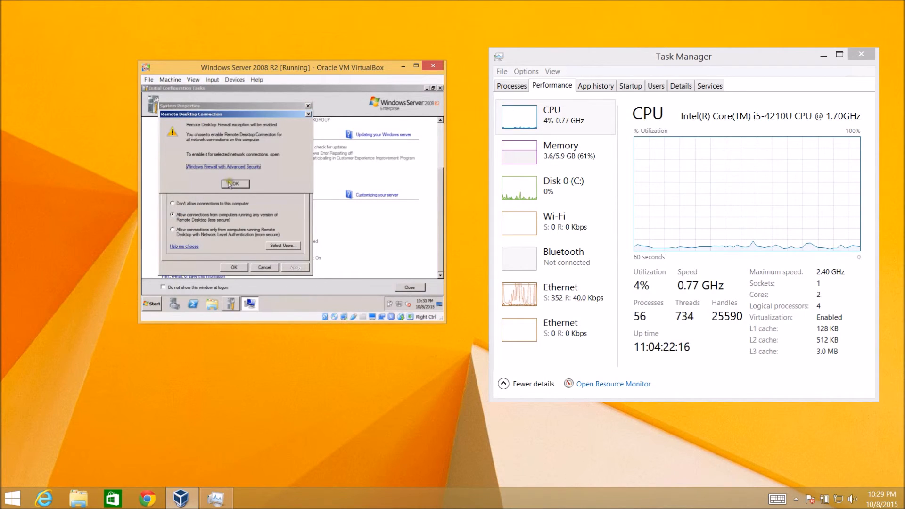
click(230, 184)
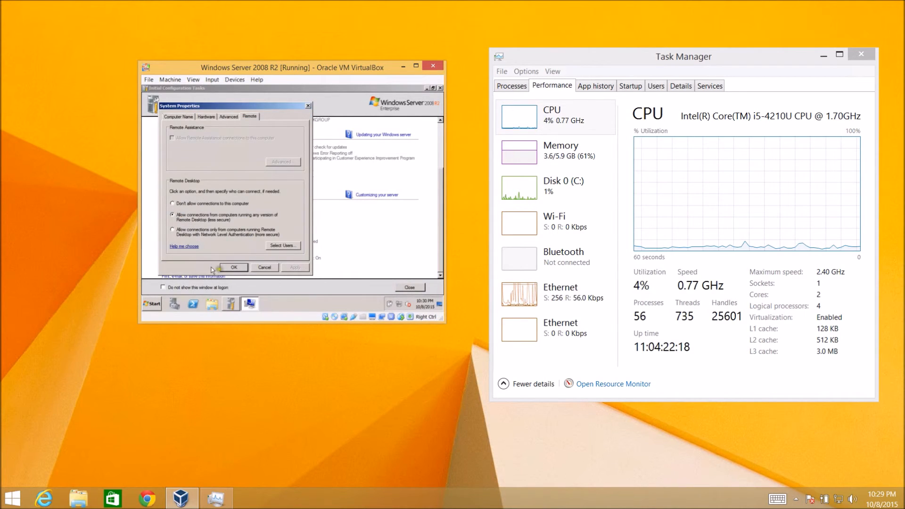
click(232, 267)
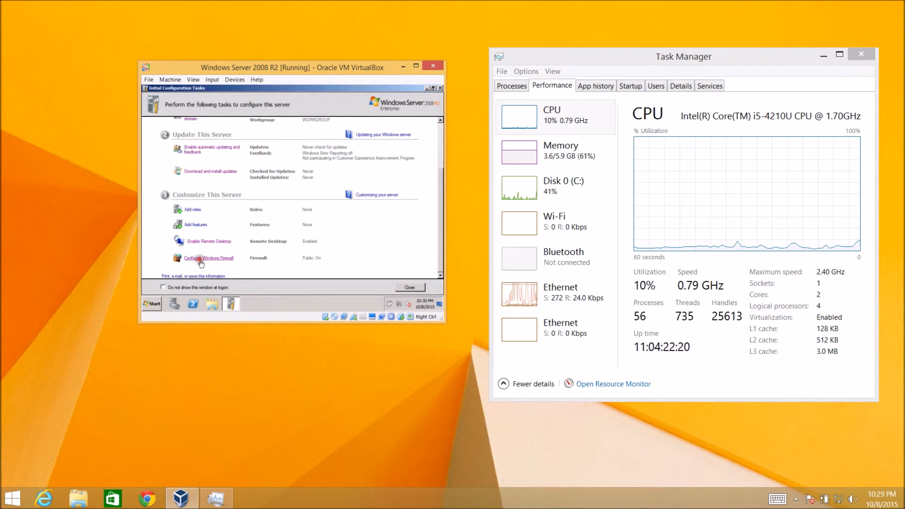
Step: Turn off Windows Firewall for both home/private and public network locations and close the firewall window
click(201, 258)
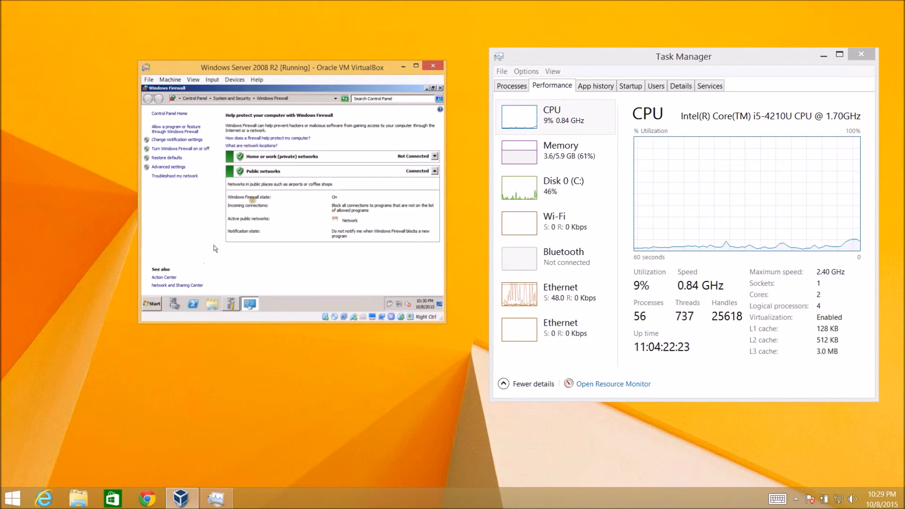
click(183, 148)
click(205, 176)
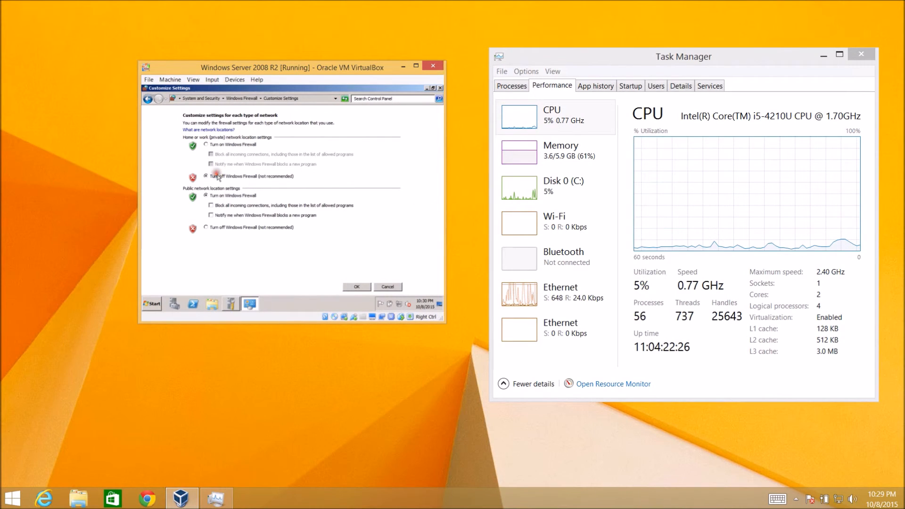
click(206, 227)
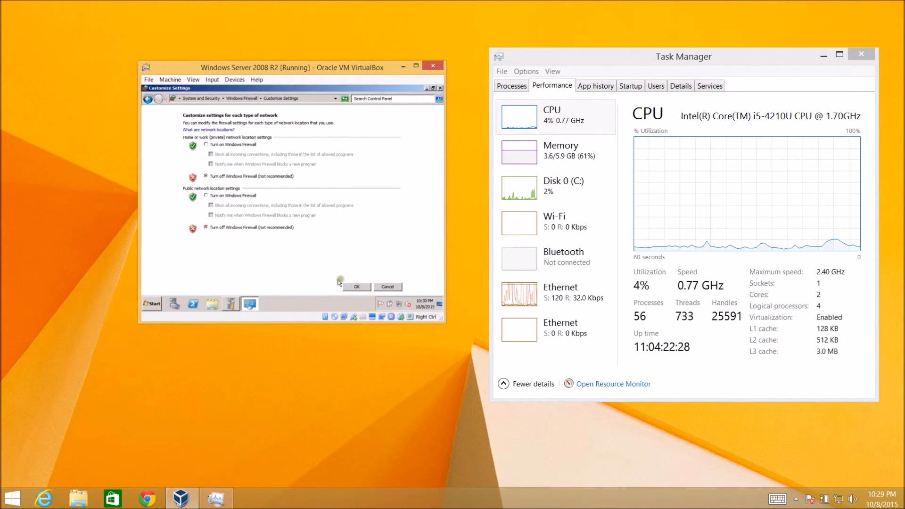
click(363, 287)
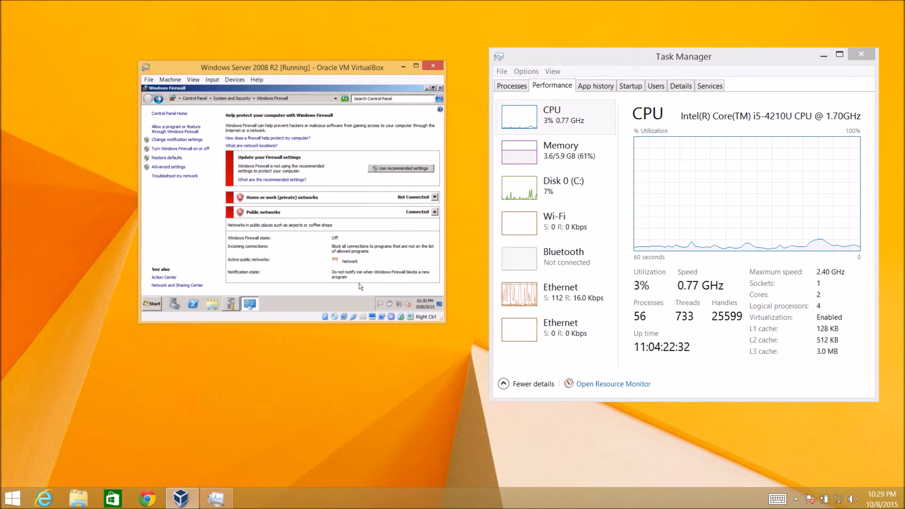
click(173, 200)
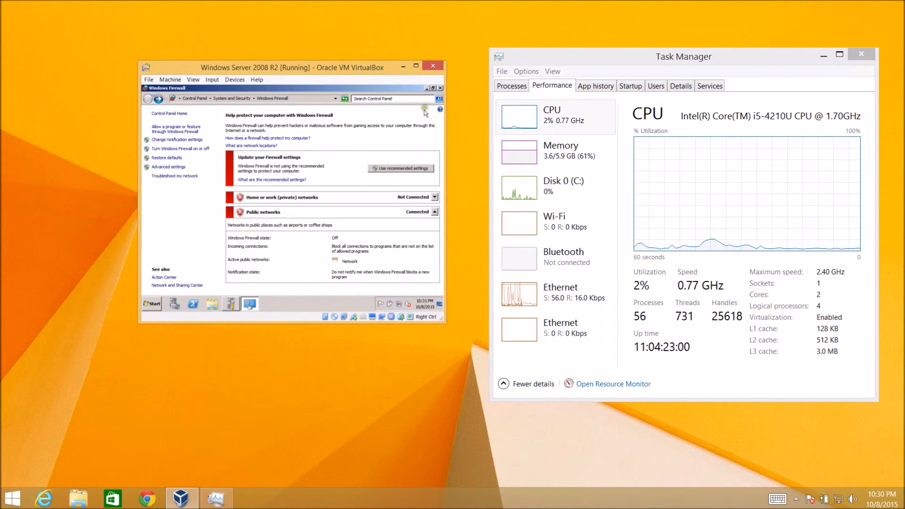
click(440, 89)
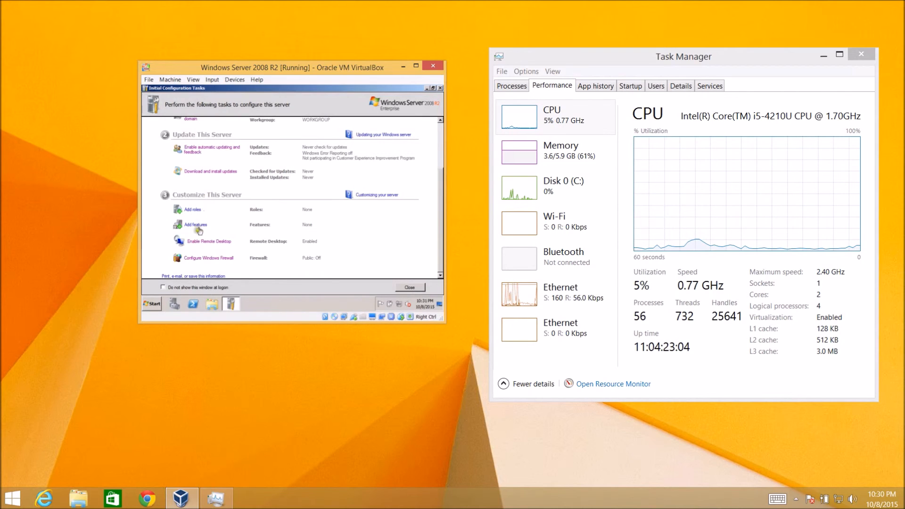
Step: Turn on the option not to show the Initial Configuration Tasks window at logon
click(162, 287)
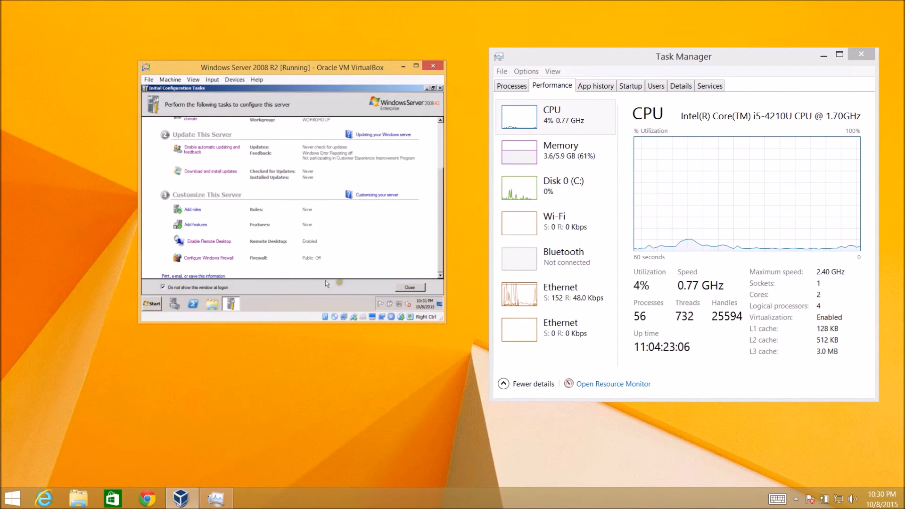
click(151, 304)
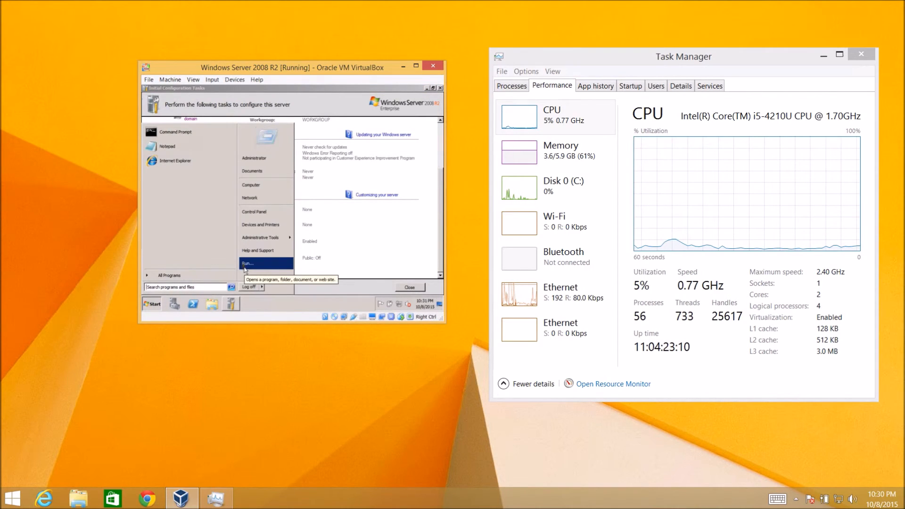
click(180, 136)
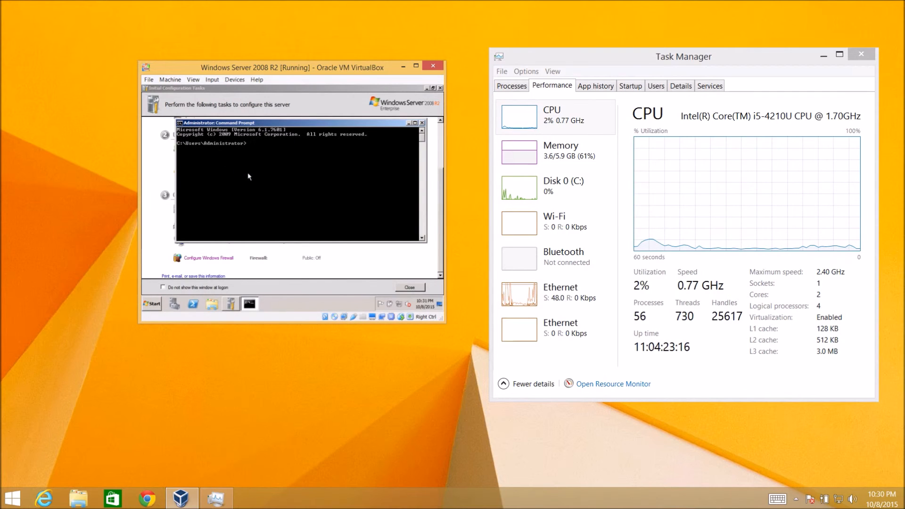
click(152, 303)
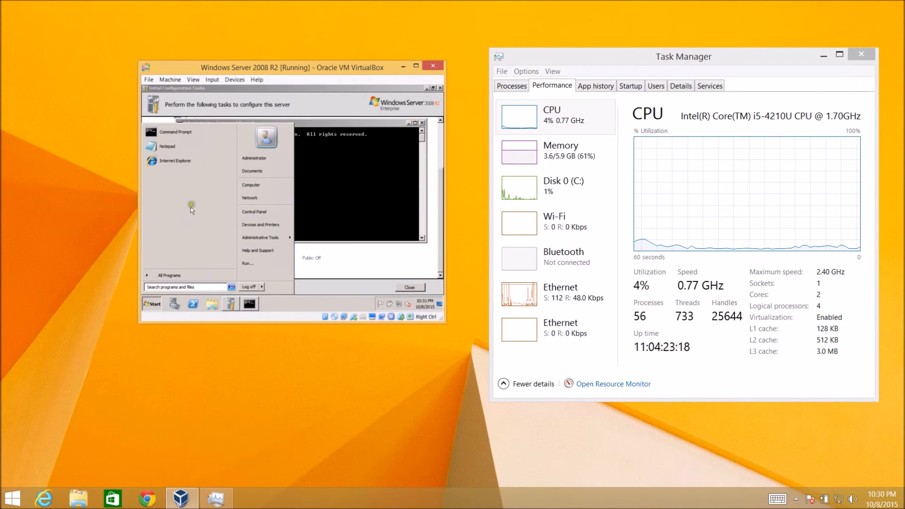
mouse_move(264, 237)
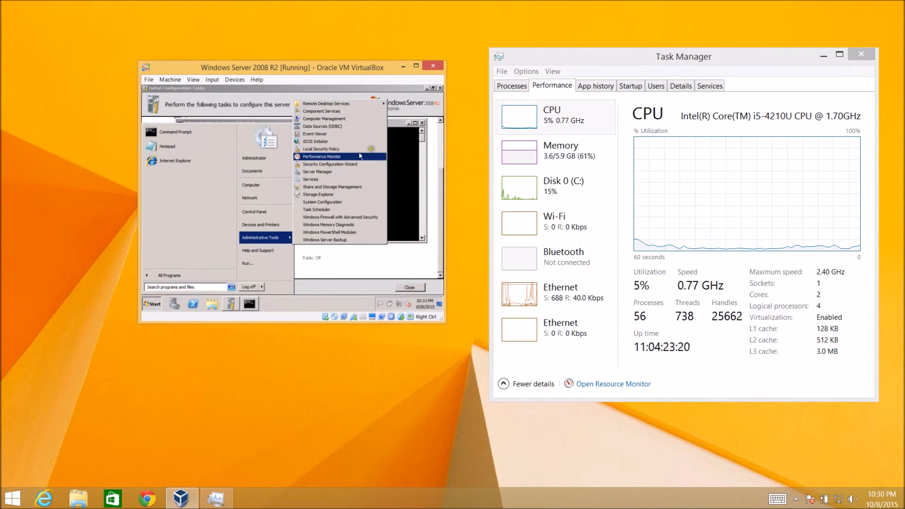
click(398, 164)
text(exit)
key(Return)
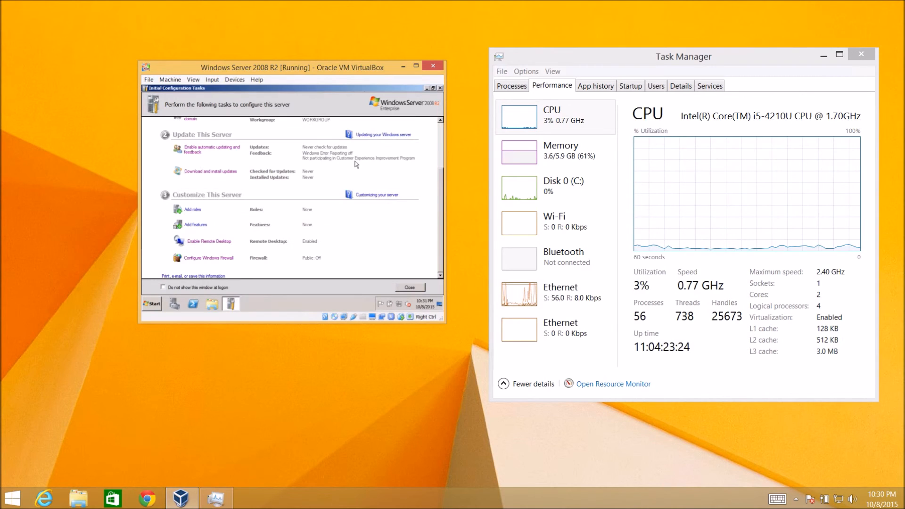
Step: Close Initial Configuration Tasks, run the shutdown command from the Run box, and dismiss the logoff notice
click(409, 287)
click(150, 304)
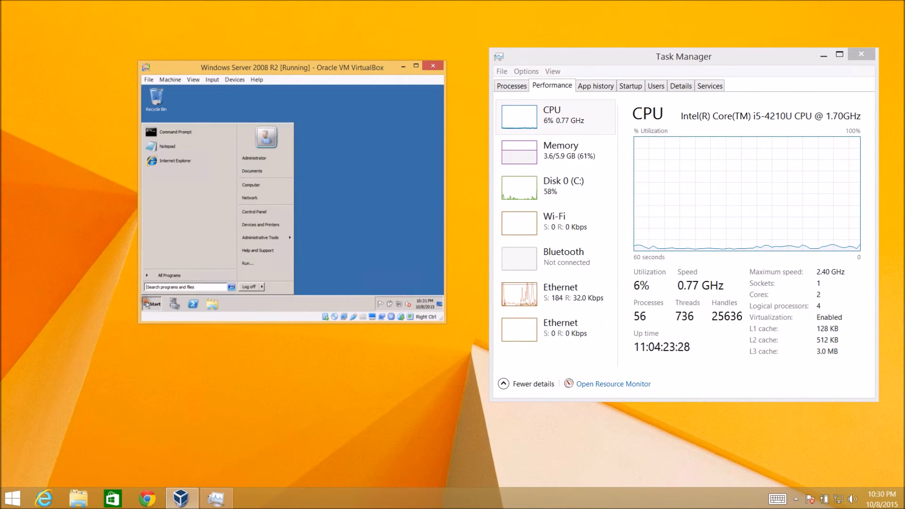
click(243, 264)
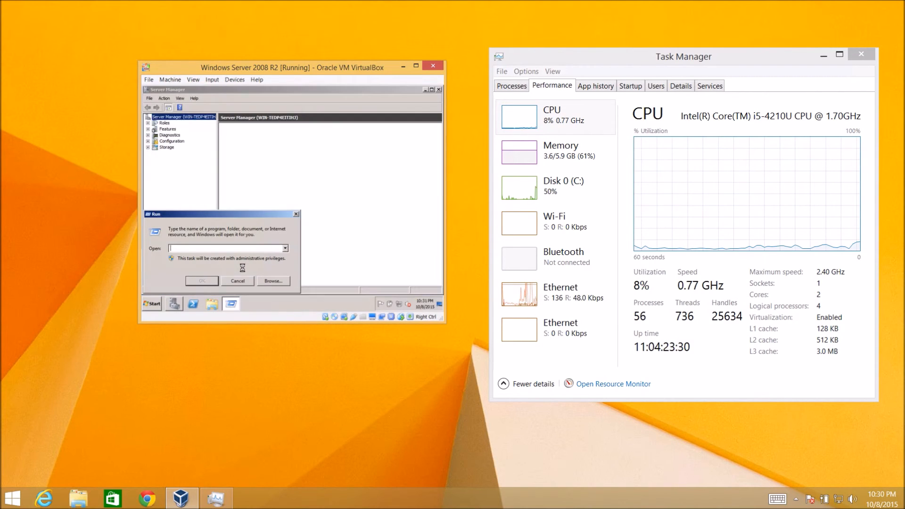
text(hutd)
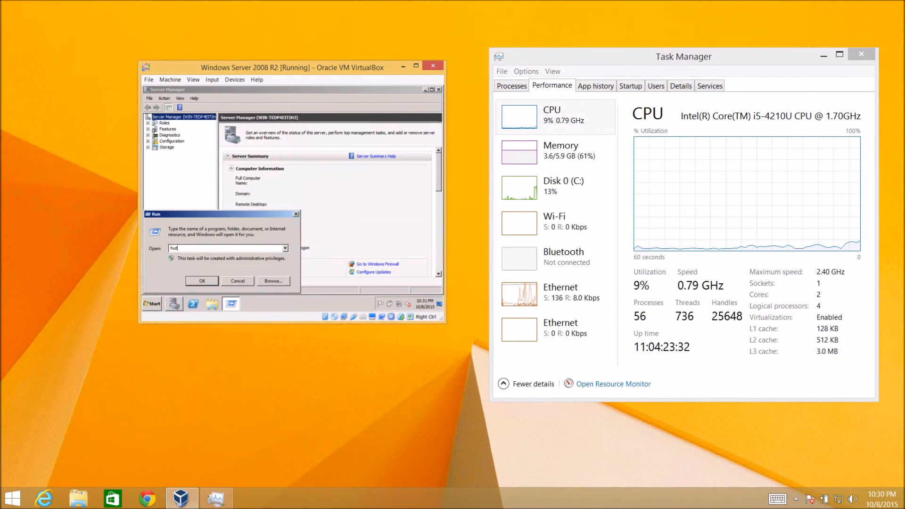
key(BackSpace)
key(BackSpace)
key(BackSpace)
key(BackSpace)
text(shutdown)
key(BackSpace)
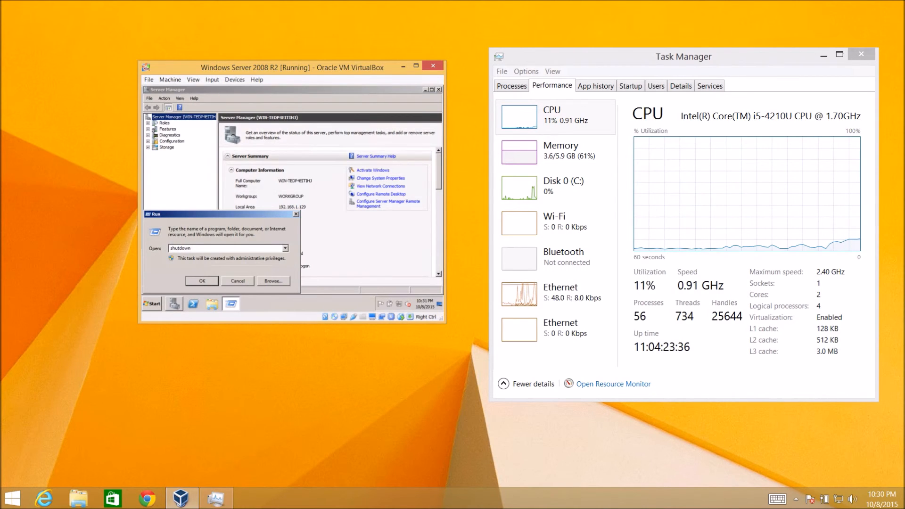
key(Return)
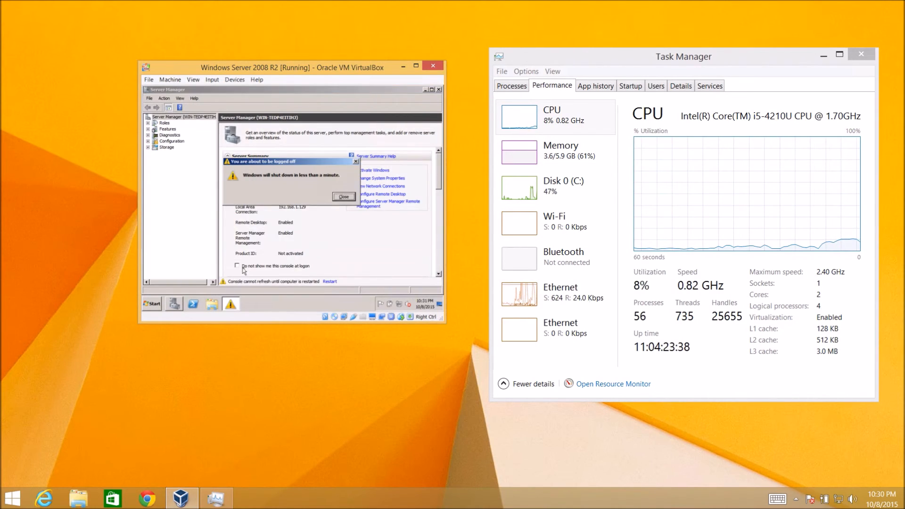
key(Return)
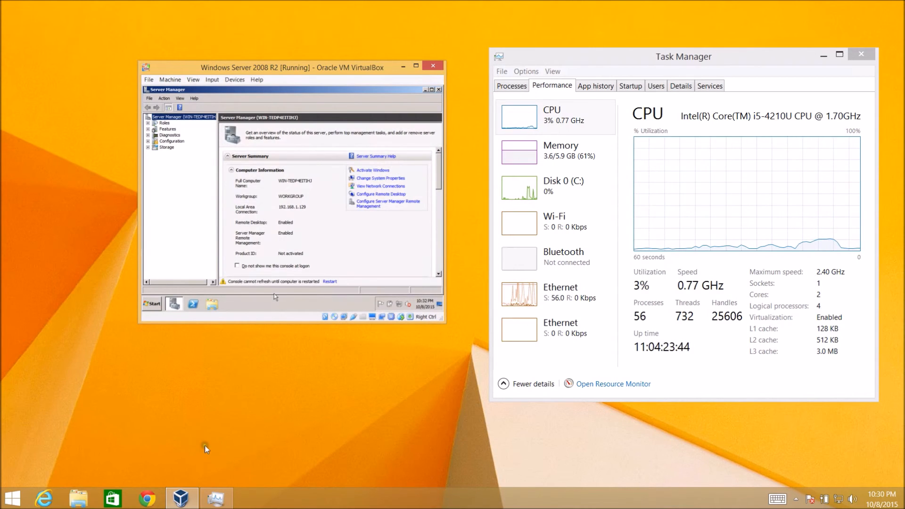
Step: Close the Server Manager window
click(439, 91)
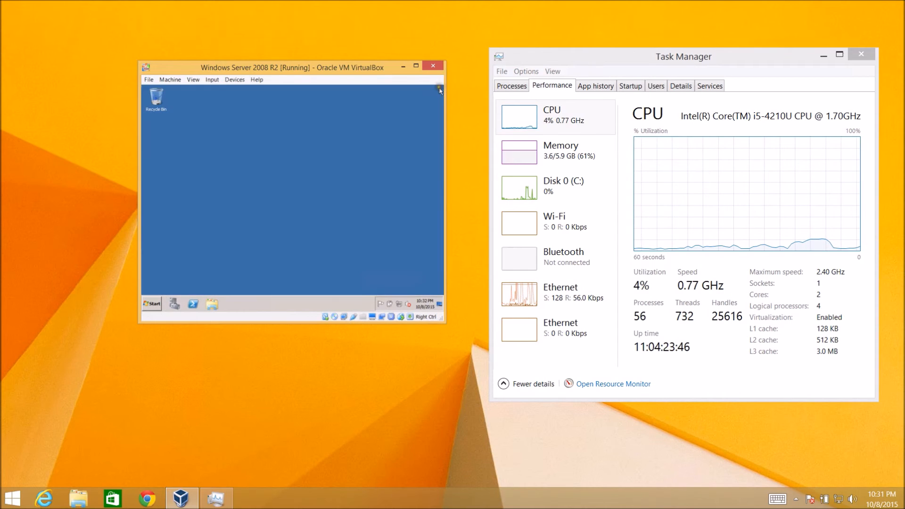
click(151, 304)
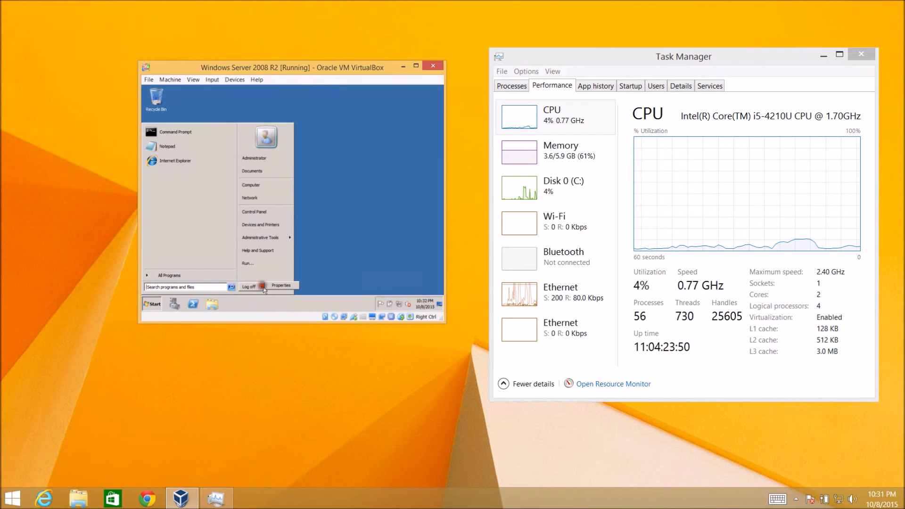
click(272, 286)
click(251, 187)
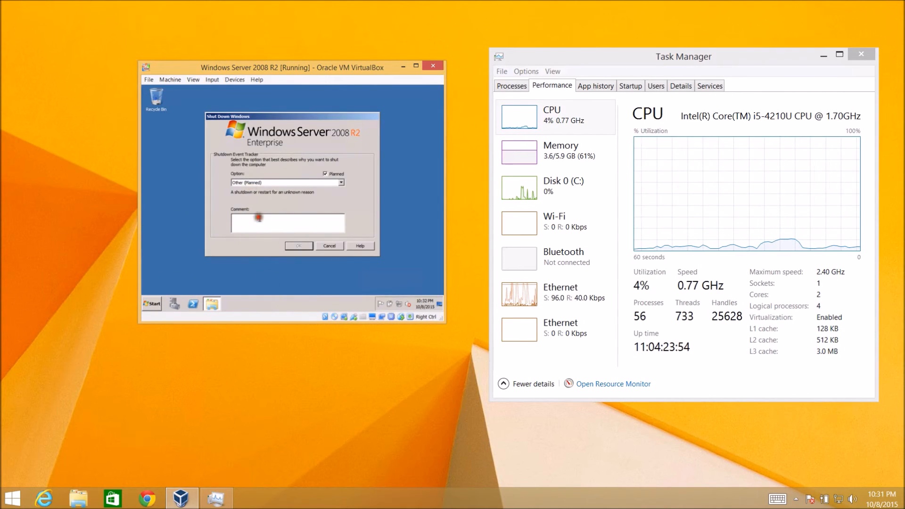
click(332, 247)
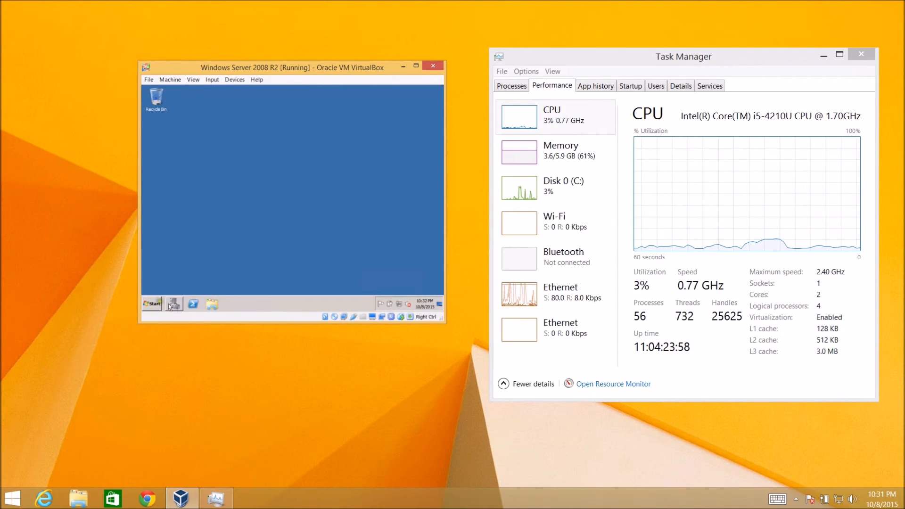
click(151, 304)
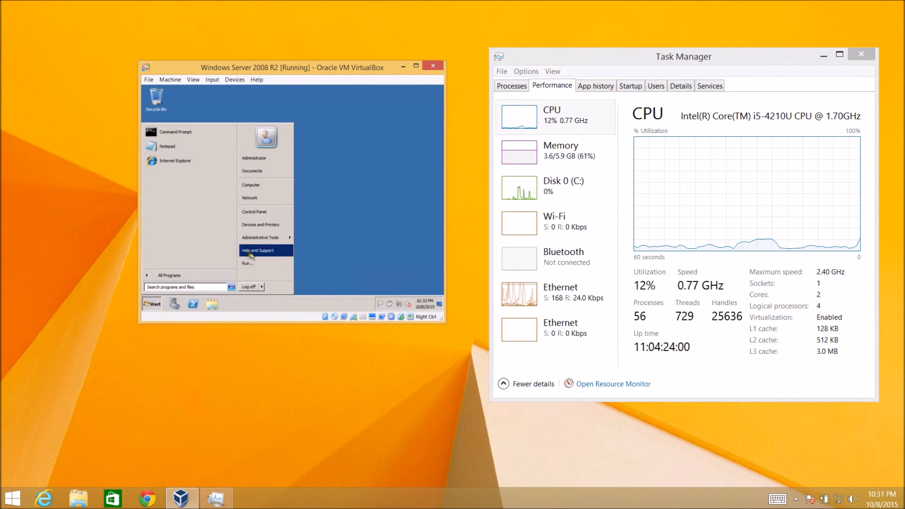
click(341, 229)
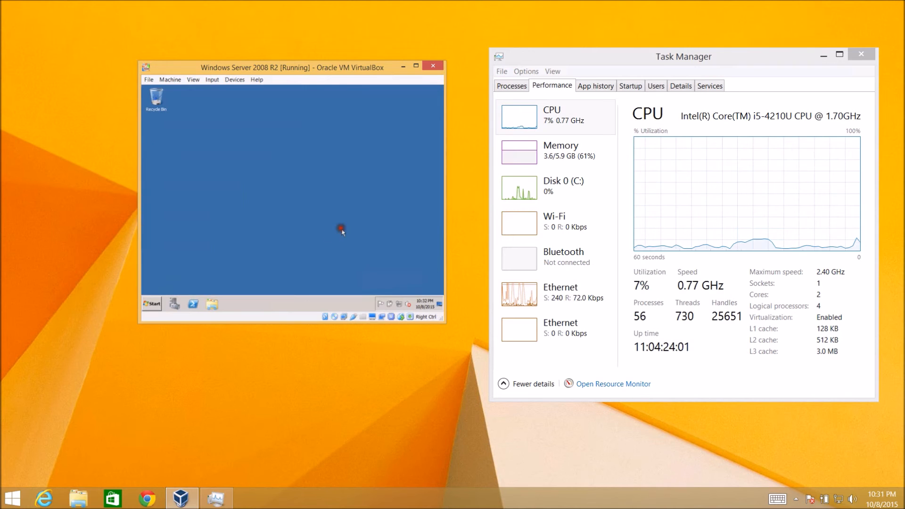
Step: Restart the server through the Start menu shut-down options, confirming the Other (Planned) reason
click(149, 301)
click(270, 286)
click(262, 226)
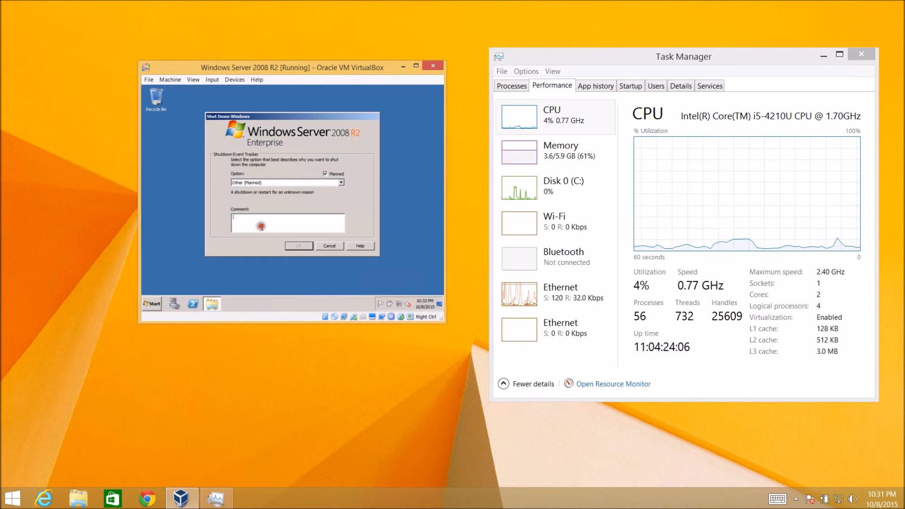
click(302, 245)
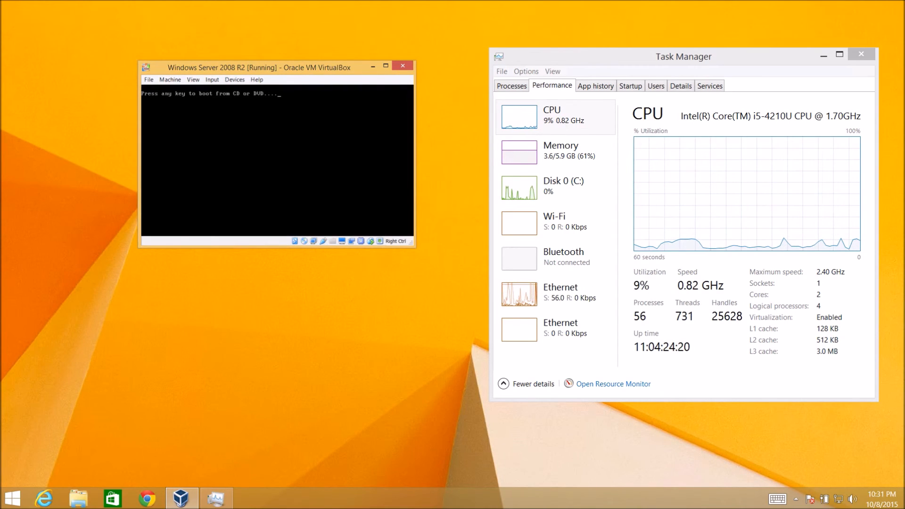
Step: Select the Windows Server 2008 R2.iso entry in the VM's optical drive options while the VM reboots
click(229, 79)
key(Right)
mouse_move(323, 92)
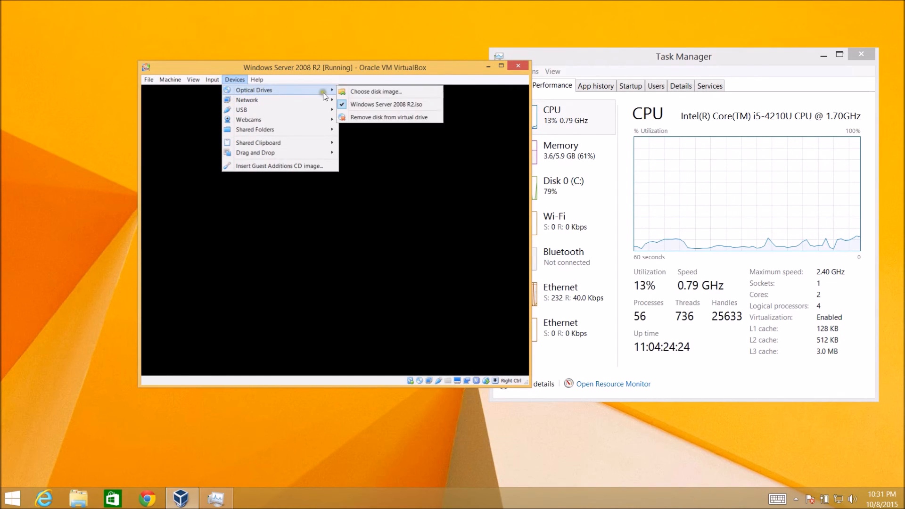
click(362, 101)
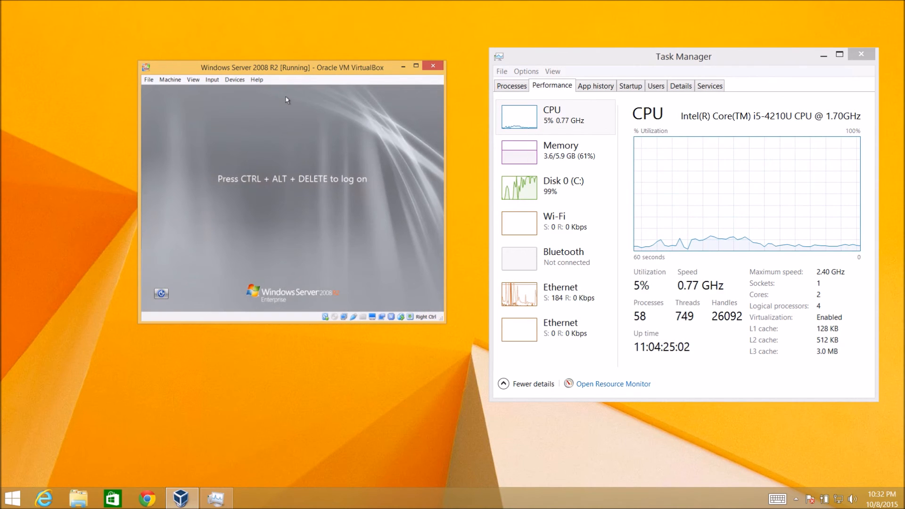
Step: Log on to the server as Administrator by entering the account password
key(ctrl+Delete)
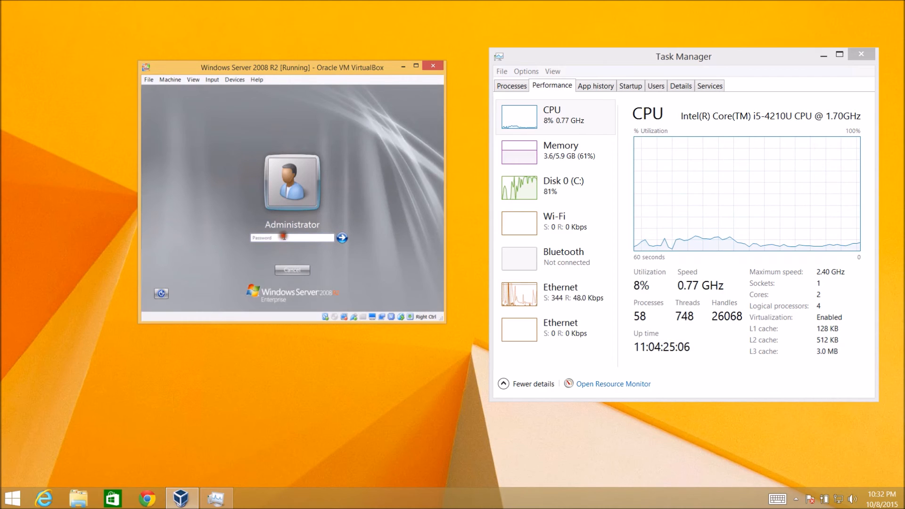
text(****)
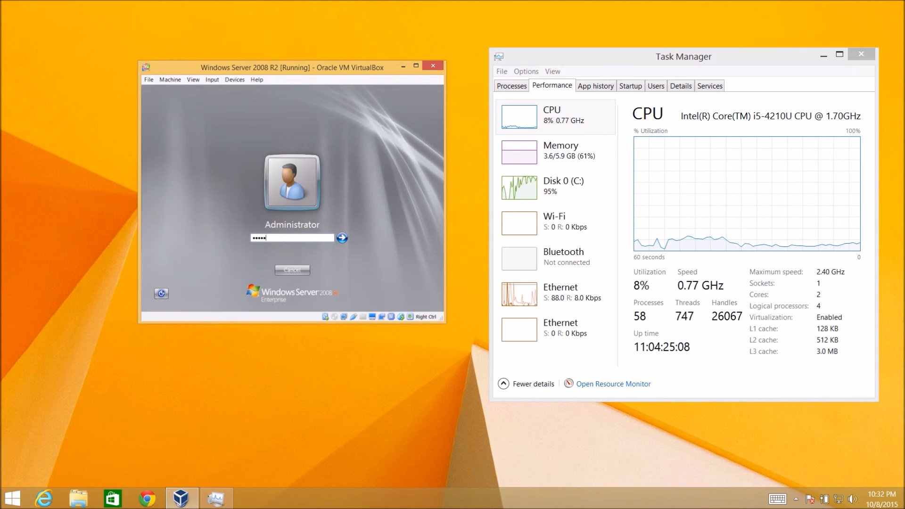
key(Return)
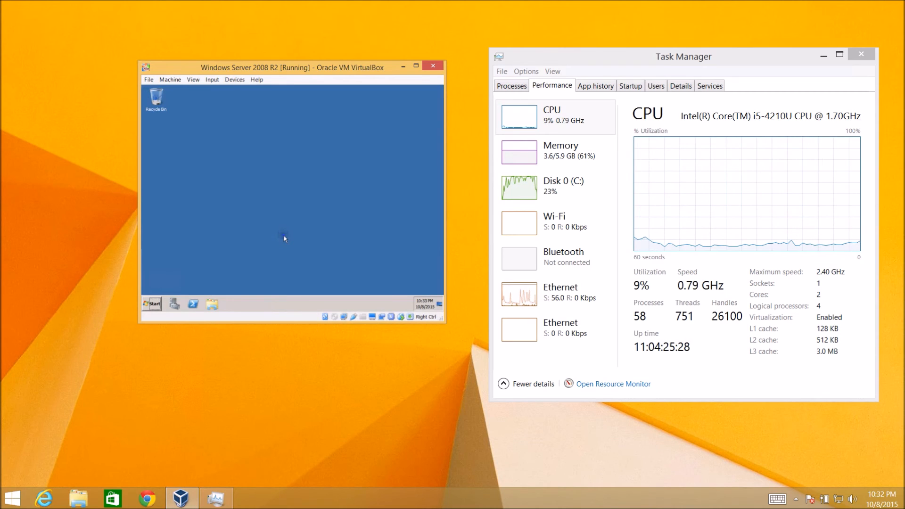
Step: Maximize the VM window and change the guest's screen resolution to 1024 × 768, keeping the changes and closing the window
double_click(331, 67)
click(473, 304)
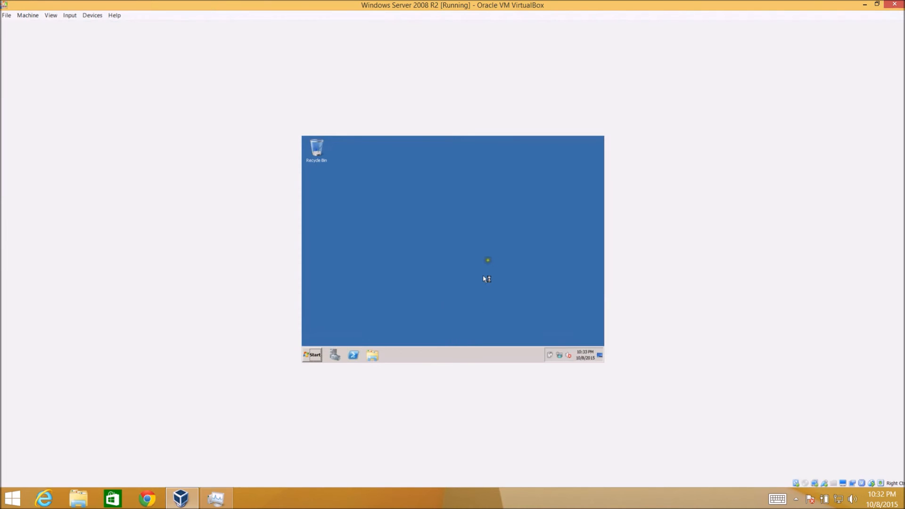
right_click(490, 254)
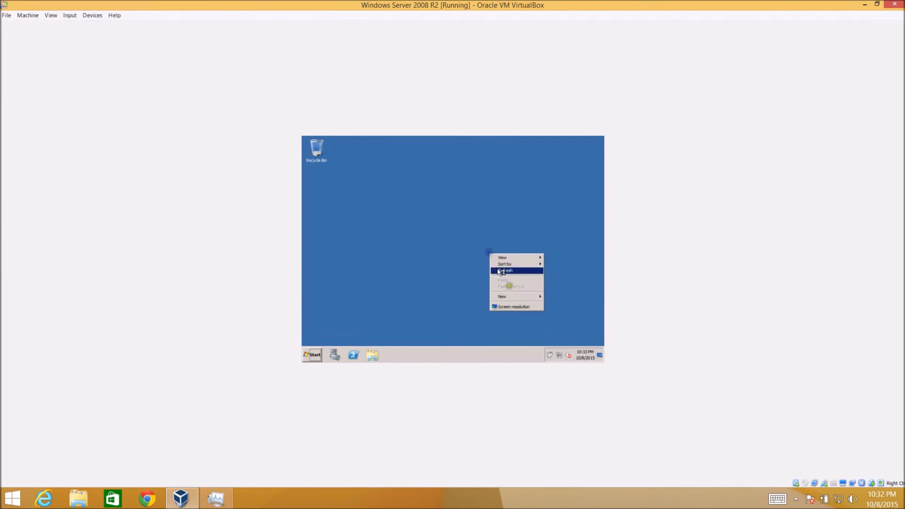
click(513, 306)
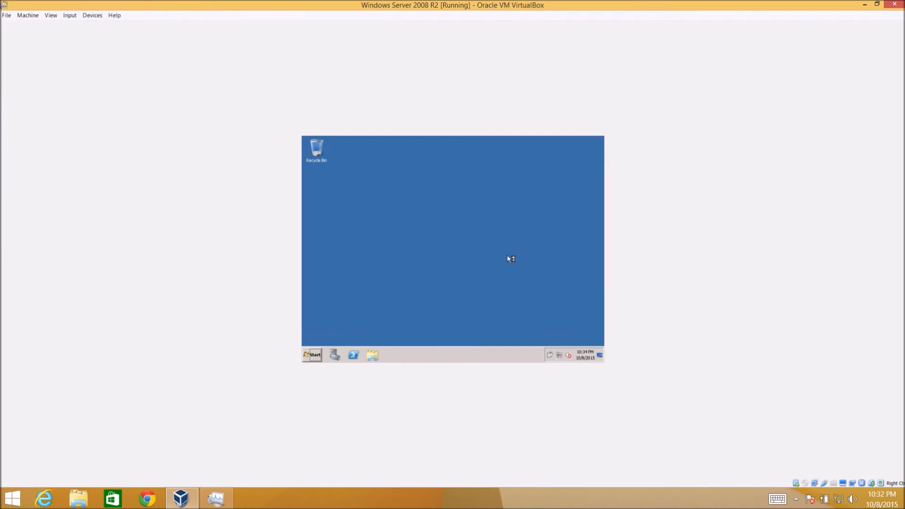
click(311, 356)
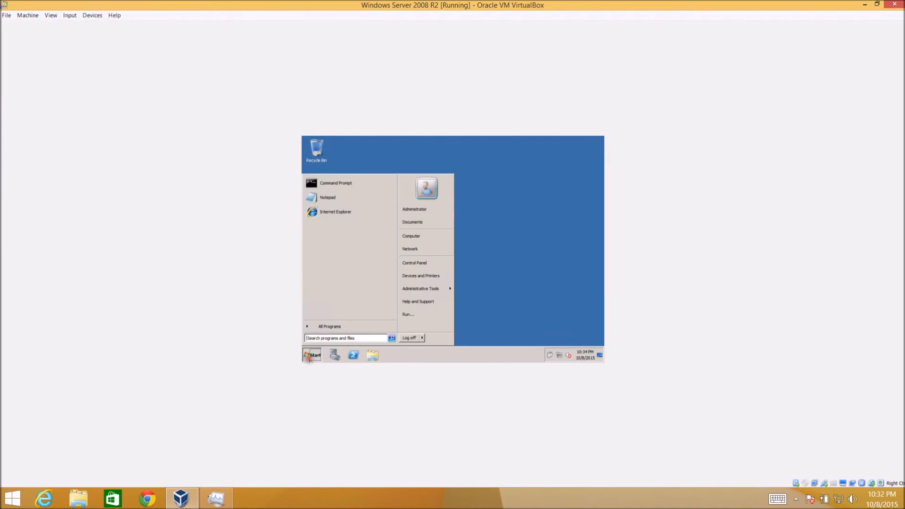
click(536, 230)
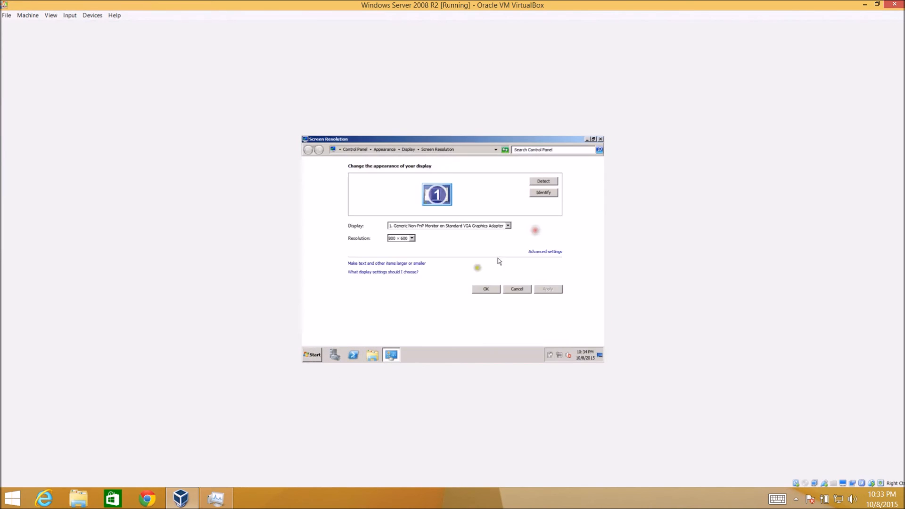
click(396, 237)
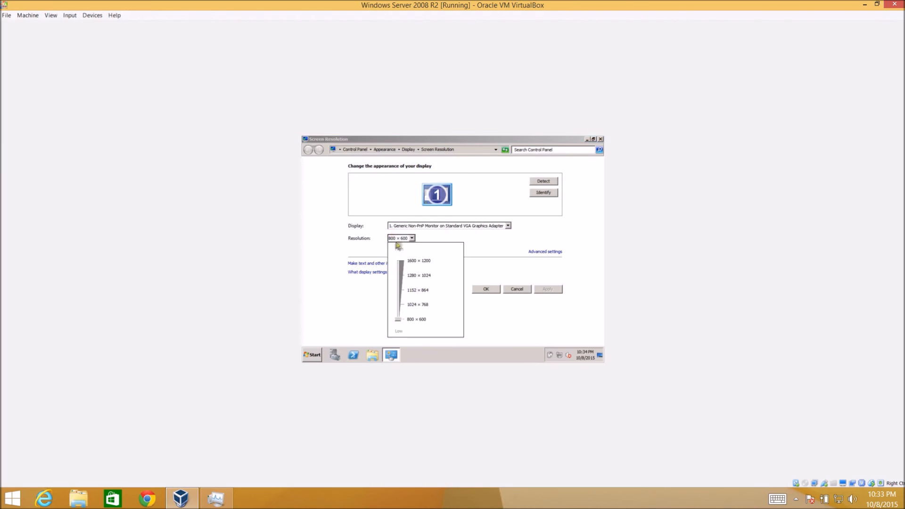
click(400, 304)
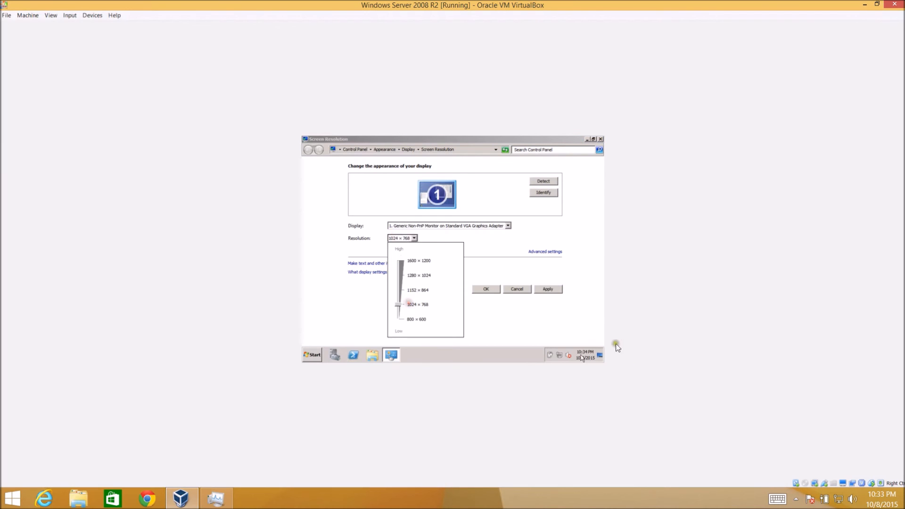
click(553, 292)
click(553, 292)
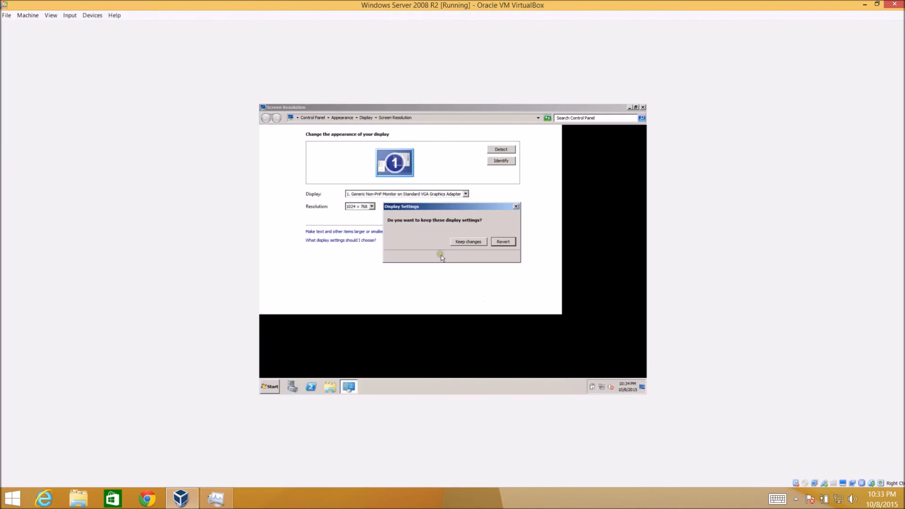
click(467, 241)
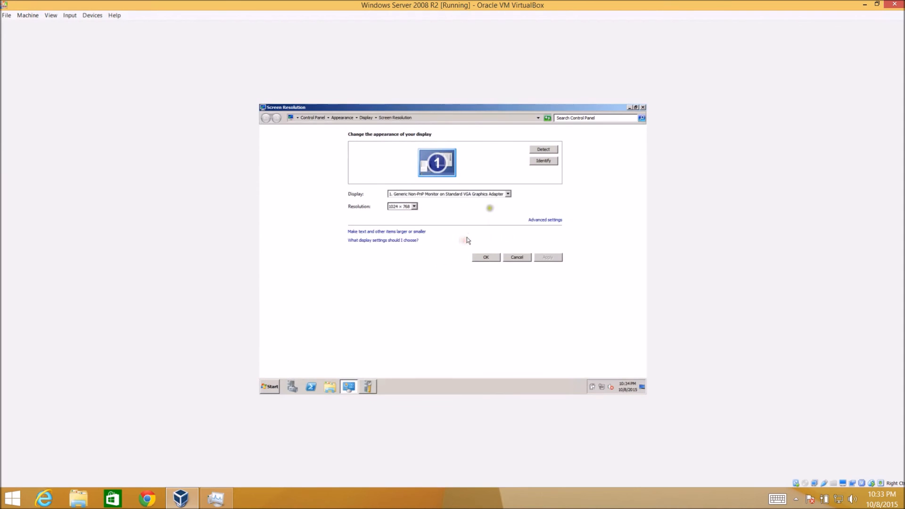
click(642, 108)
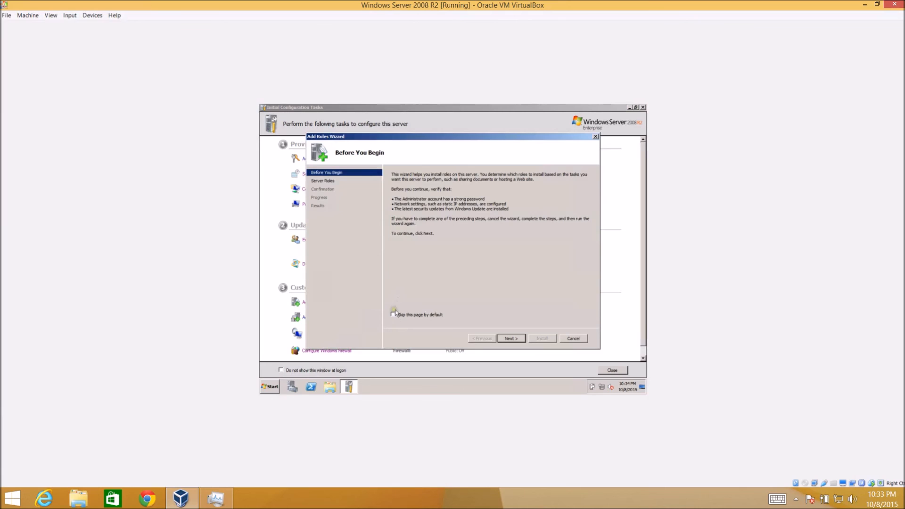
Step: In the Add Roles Wizard, skip the introduction page by default, continue to server roles, and select Application Server
click(393, 314)
click(509, 339)
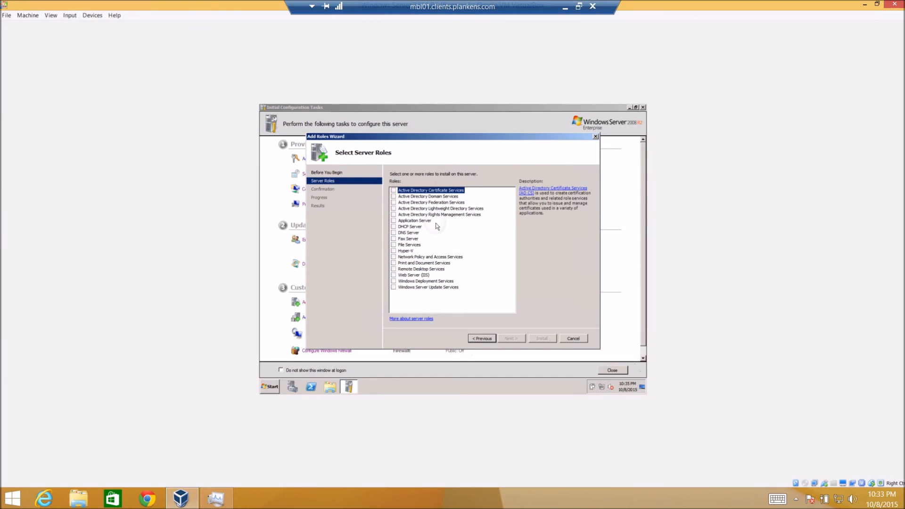
click(421, 221)
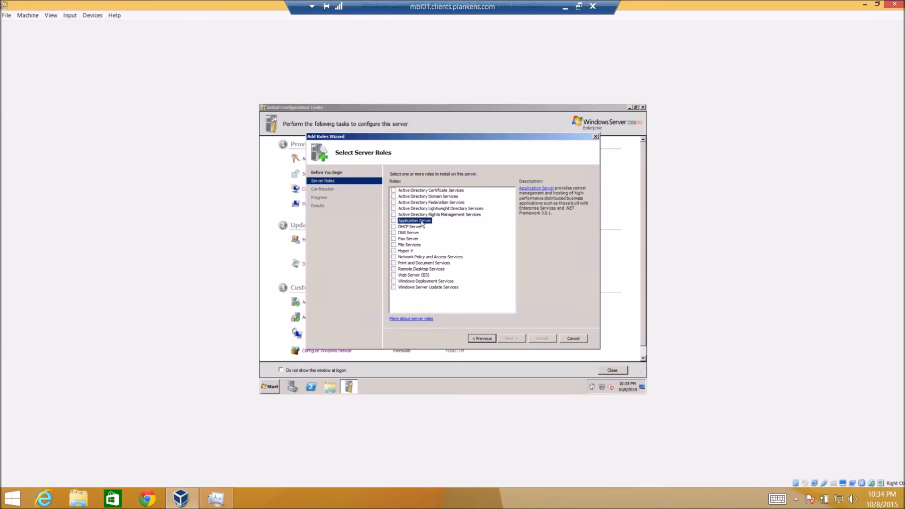